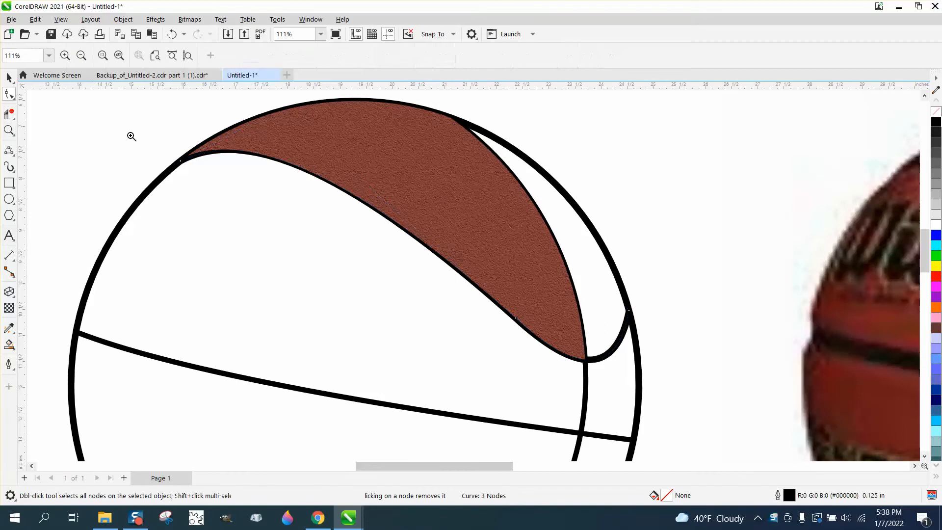
- Delete the spare hairline crescent outline beside the basketball drawing
drag(300, 131, 492, 250)
right_click(451, 235)
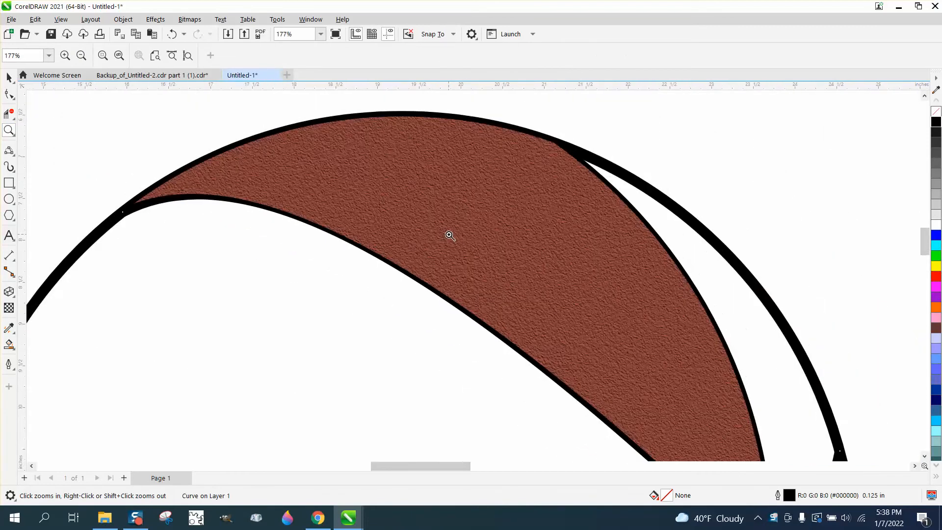
right_click(449, 233)
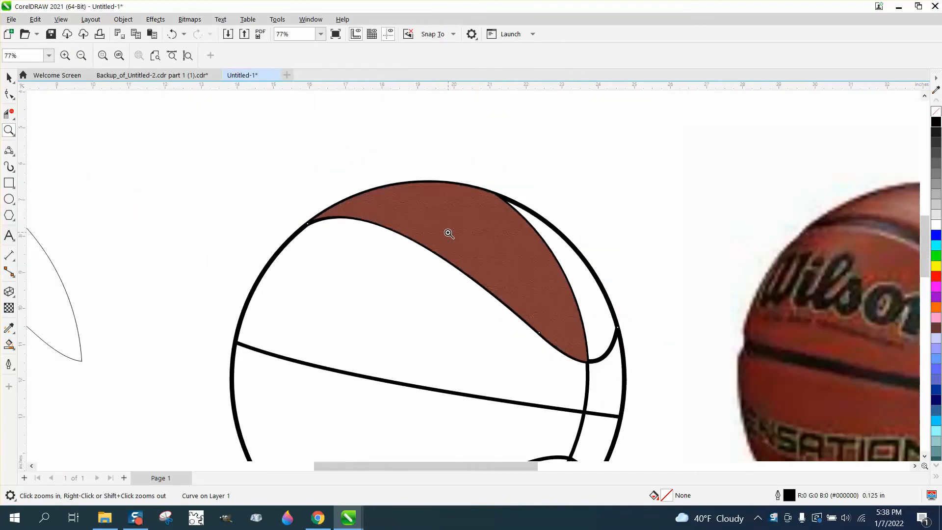
right_click(448, 233)
scroll(448, 232, down, 1)
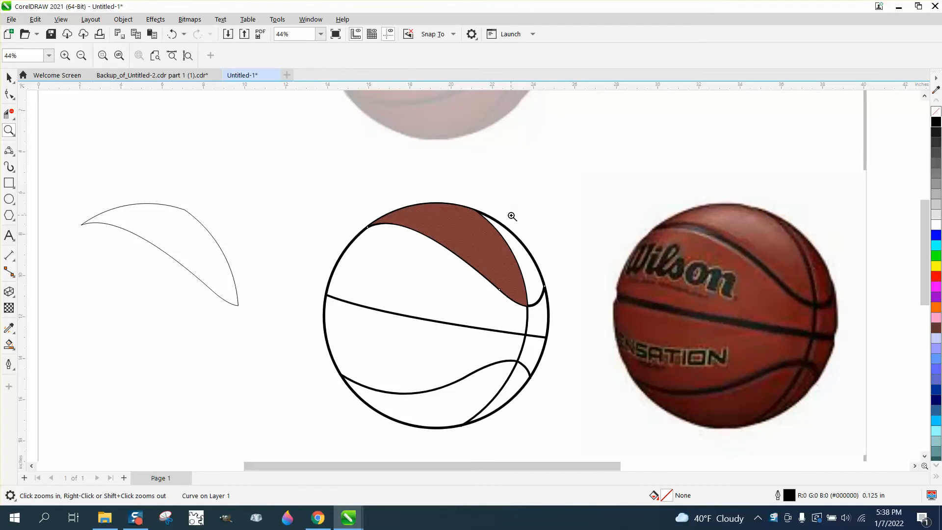
click(9, 77)
click(122, 170)
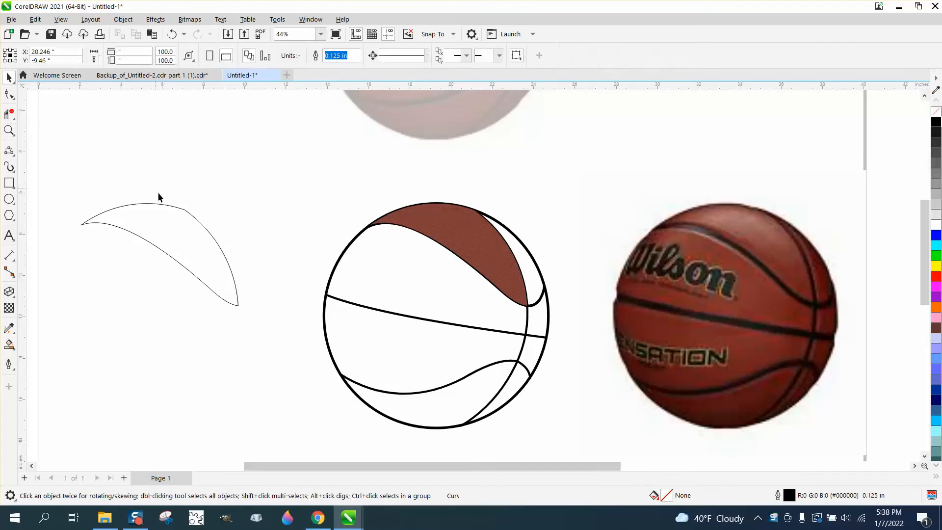
click(193, 219)
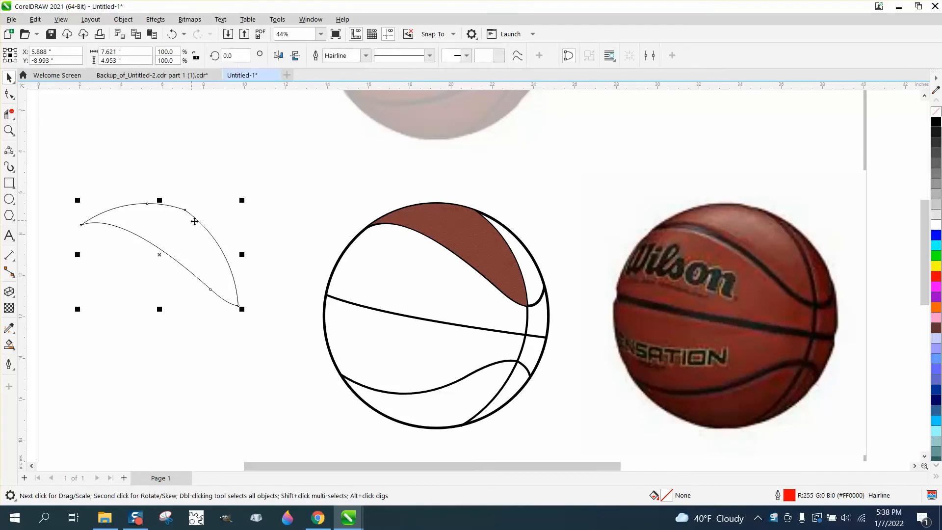
key(Delete)
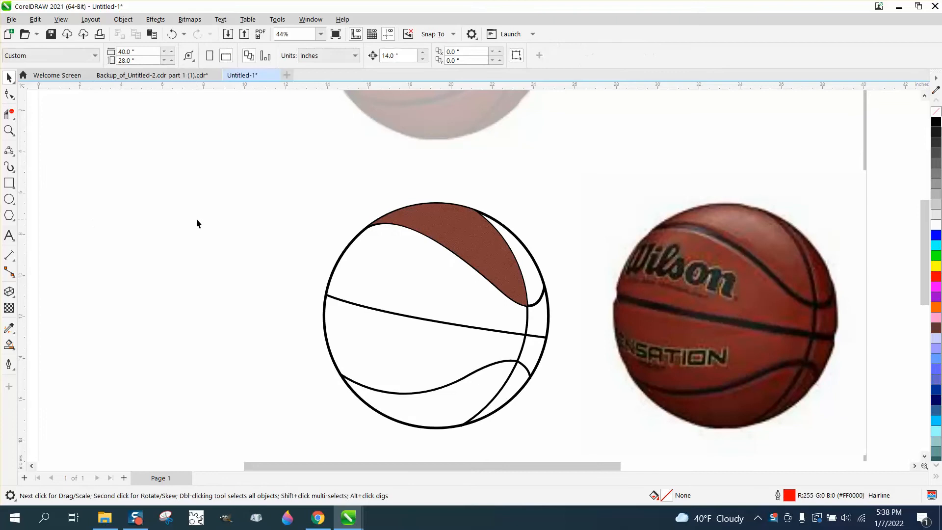
- Smart-fill the basketball's upper and lower crescent panels with the specified brown and no outline
click(12, 347)
click(41, 361)
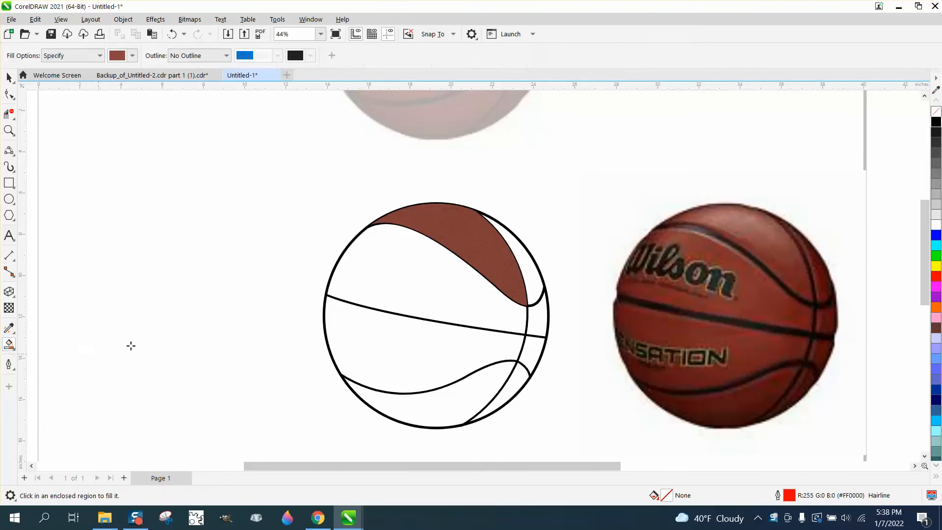
click(465, 239)
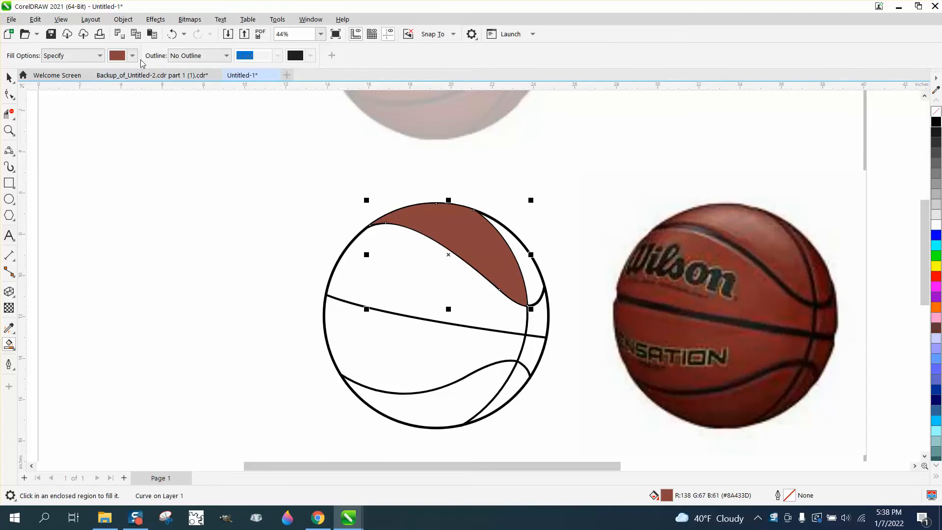
click(410, 349)
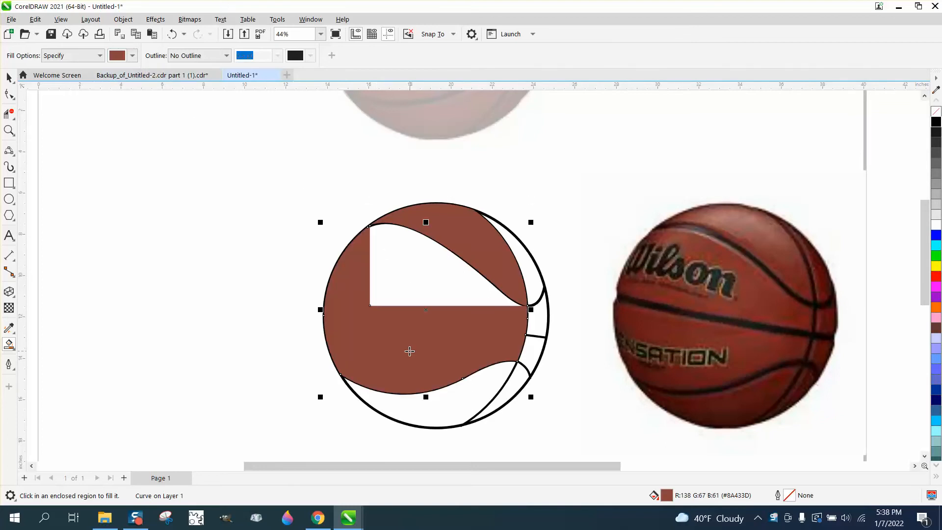
click(171, 33)
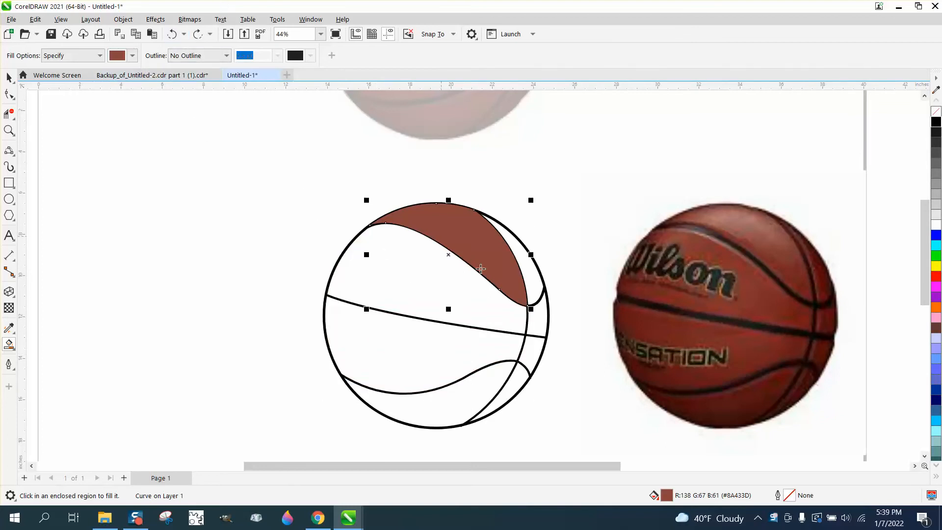
click(467, 392)
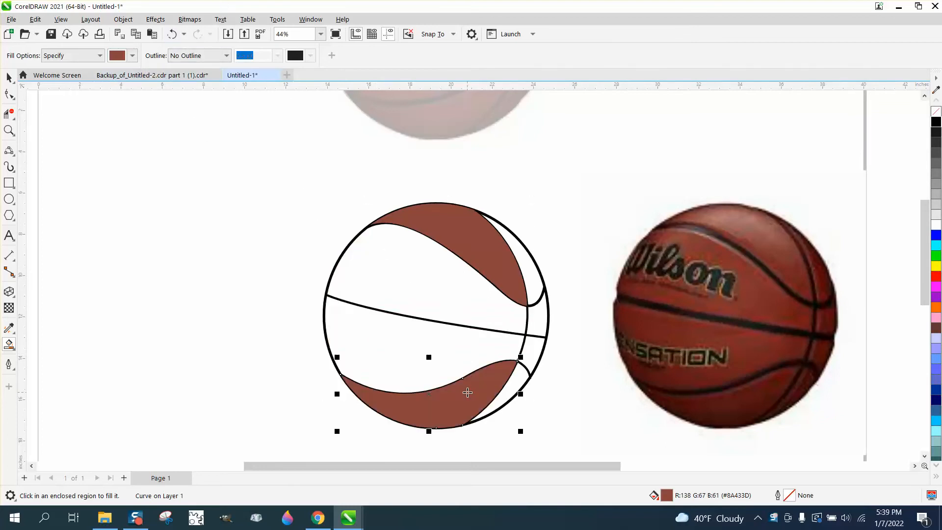
- Move the lower crescent fill 14 inches to the left, clear of the basketball
click(9, 77)
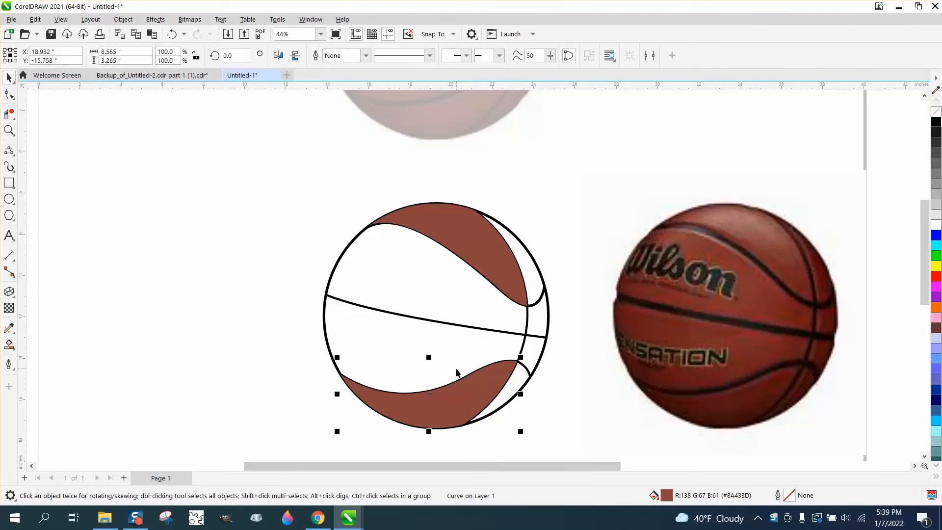
key(Left)
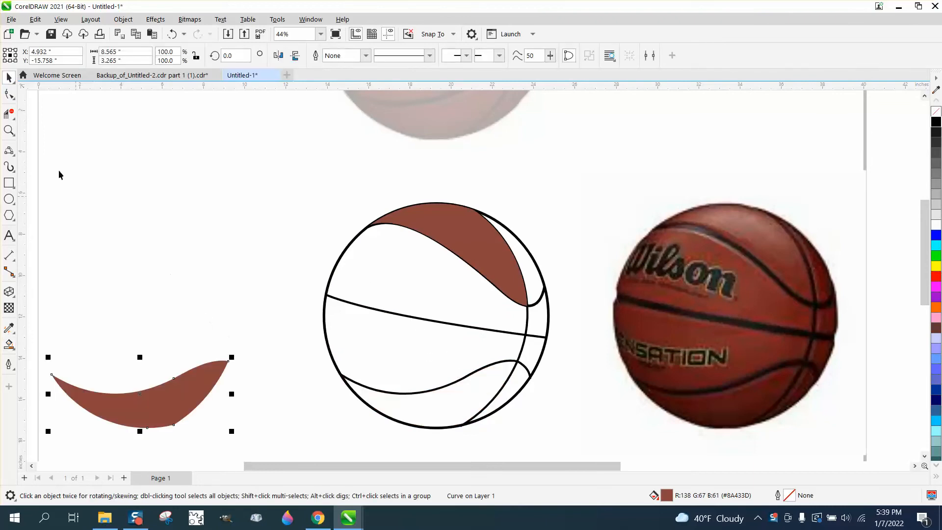
click(9, 131)
drag(178, 332, 291, 398)
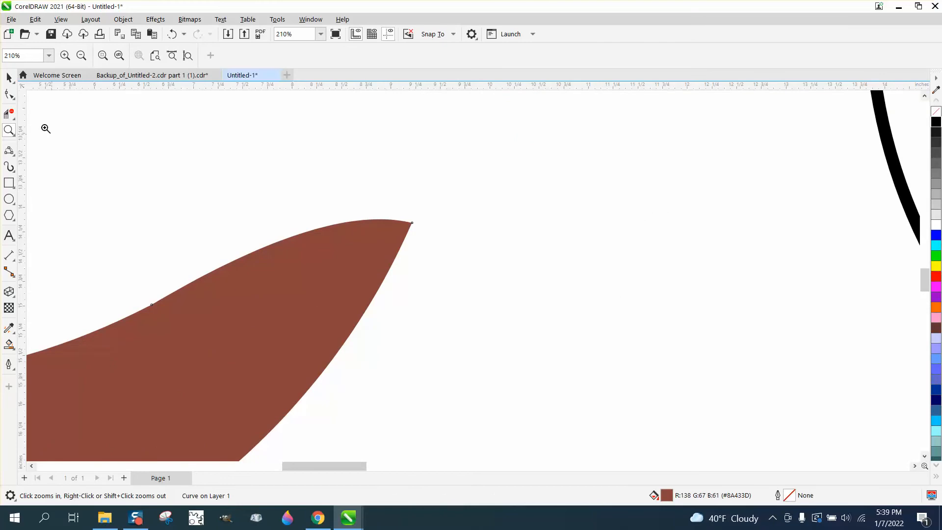
click(8, 78)
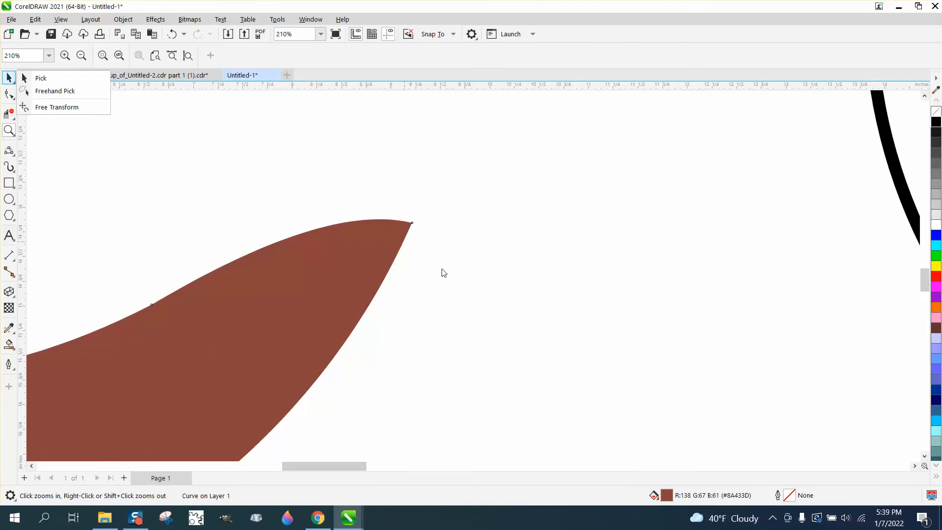
click(41, 78)
scroll(426, 259, down, 4)
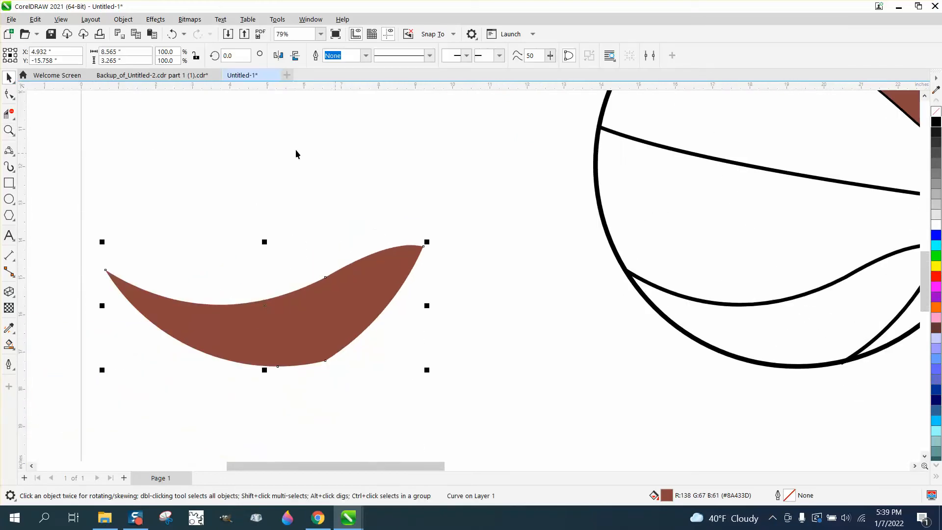
- Apply a Cobblestone texture with roughness 97, size 48, grout width 10 and light direction 64° to the lower crescent, moving it back onto the ball
click(153, 23)
mouse_move(167, 217)
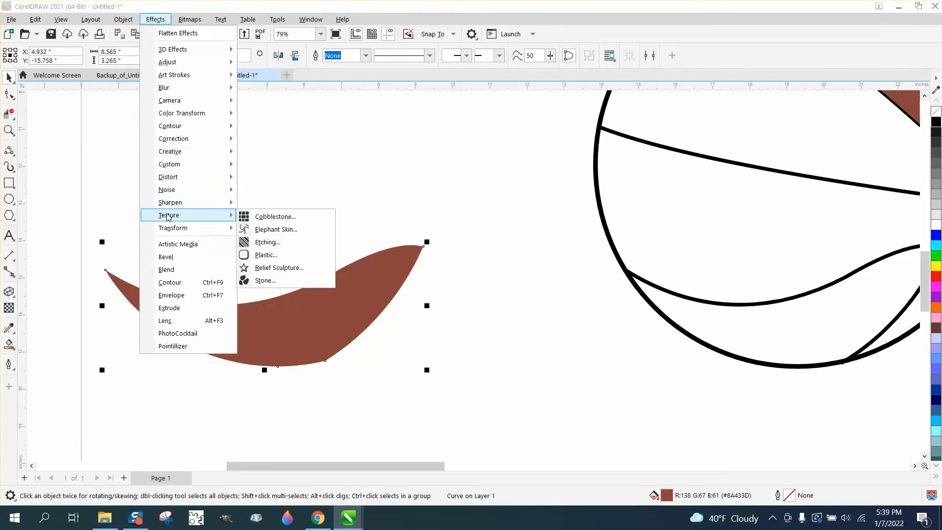
click(288, 220)
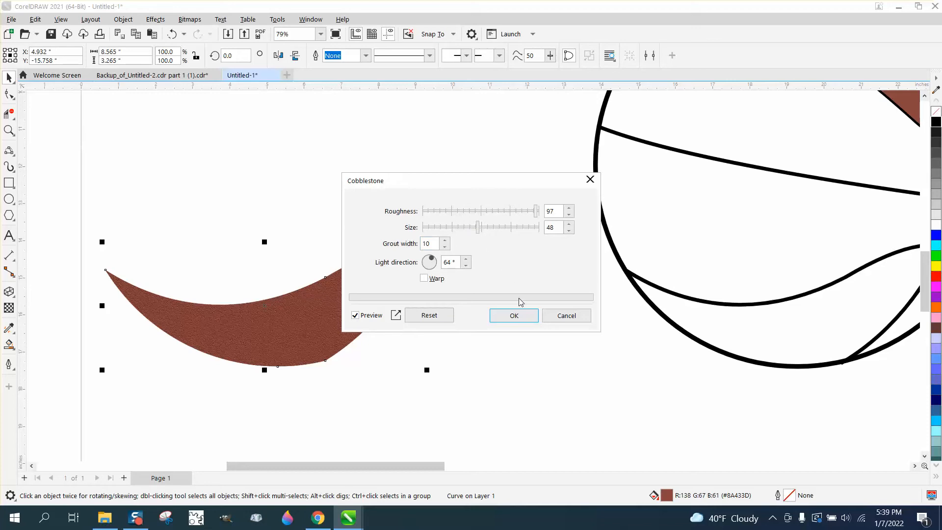
click(521, 317)
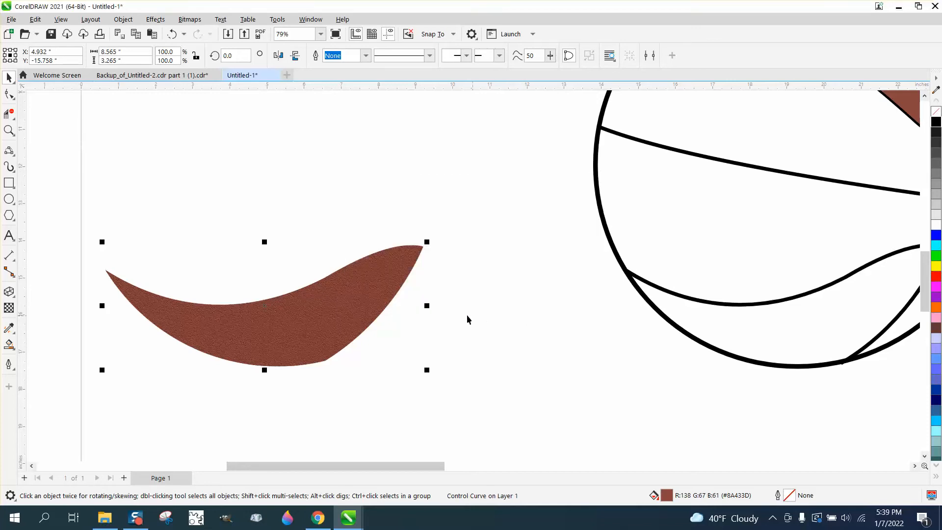
key(Right)
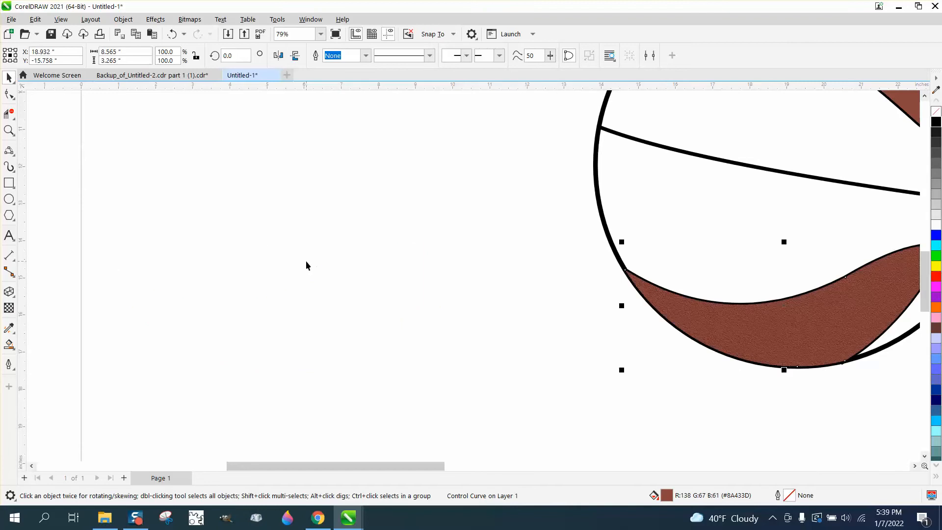
scroll(299, 262, down, 1)
scroll(296, 260, down, 1)
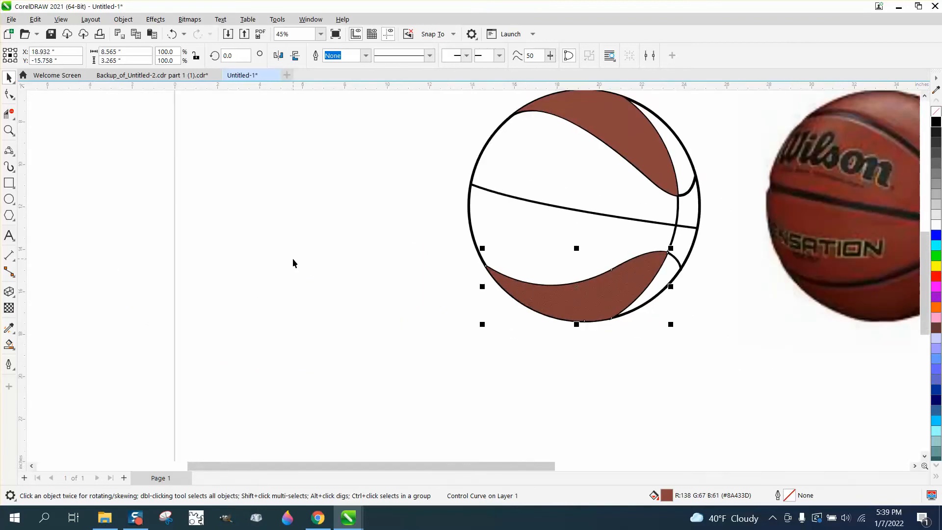
- Extend the middle seam's left end slightly past the ball's outline and trim off the overhanging segment
click(8, 130)
drag(412, 184, 469, 218)
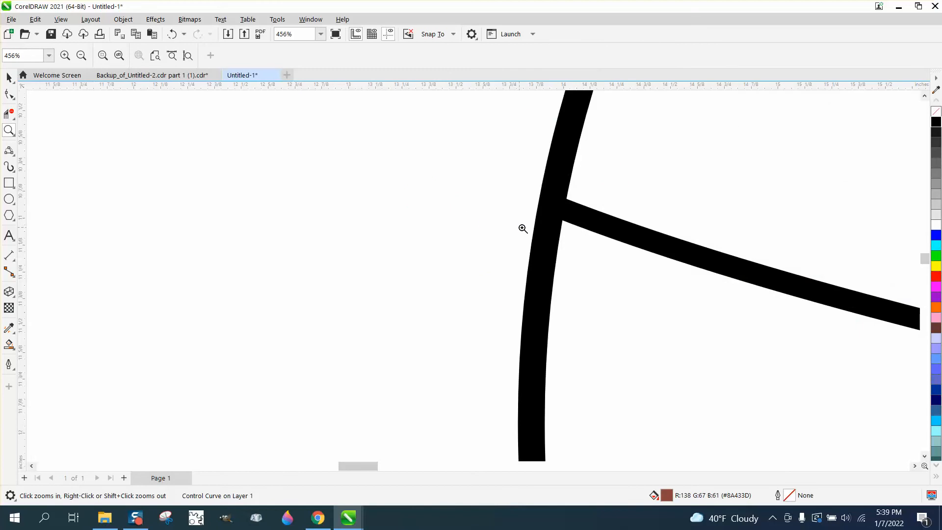
scroll(520, 228, down, 5)
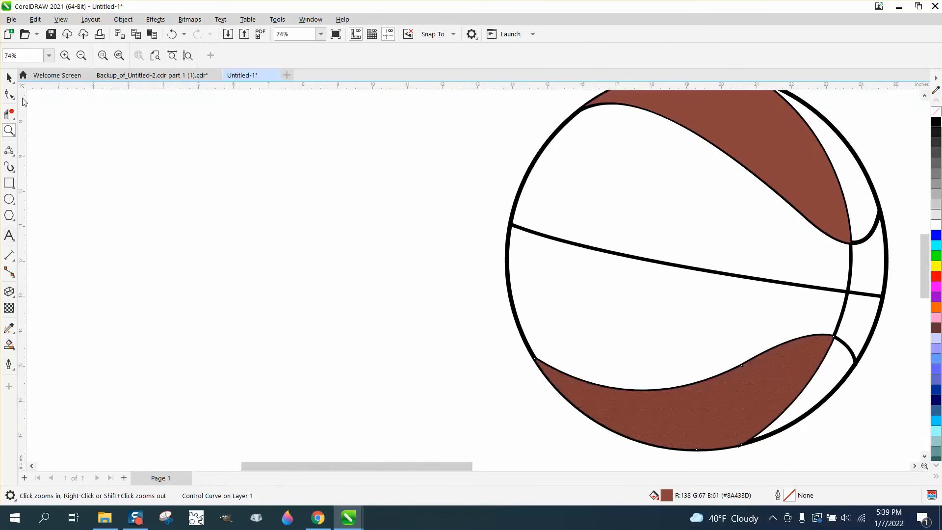
click(9, 94)
click(515, 227)
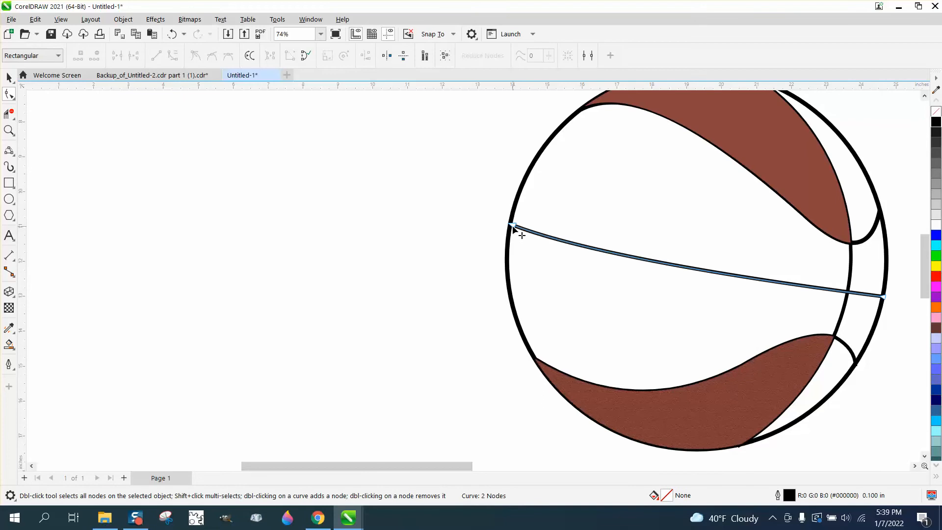
drag(512, 228, 470, 230)
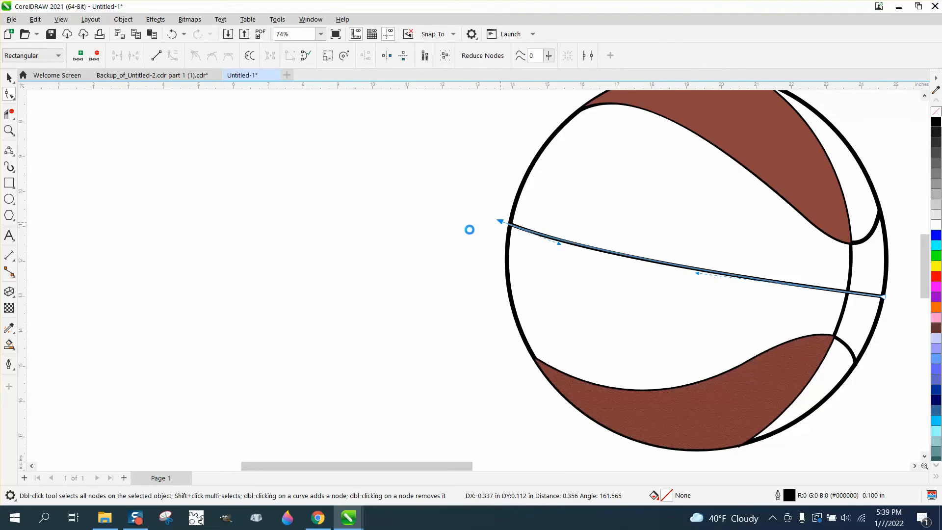
click(10, 113)
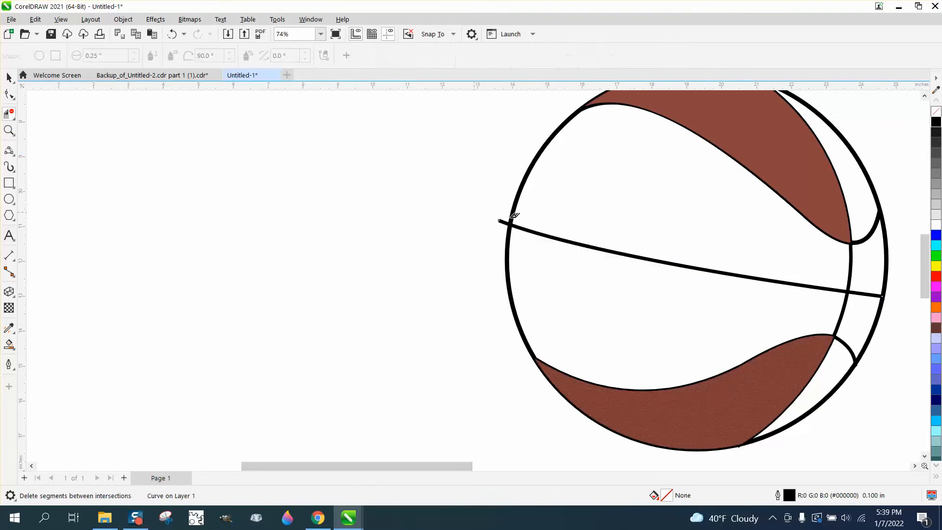
click(501, 220)
- Try to smart-fill the panel below the middle seam with brown
click(9, 343)
click(557, 287)
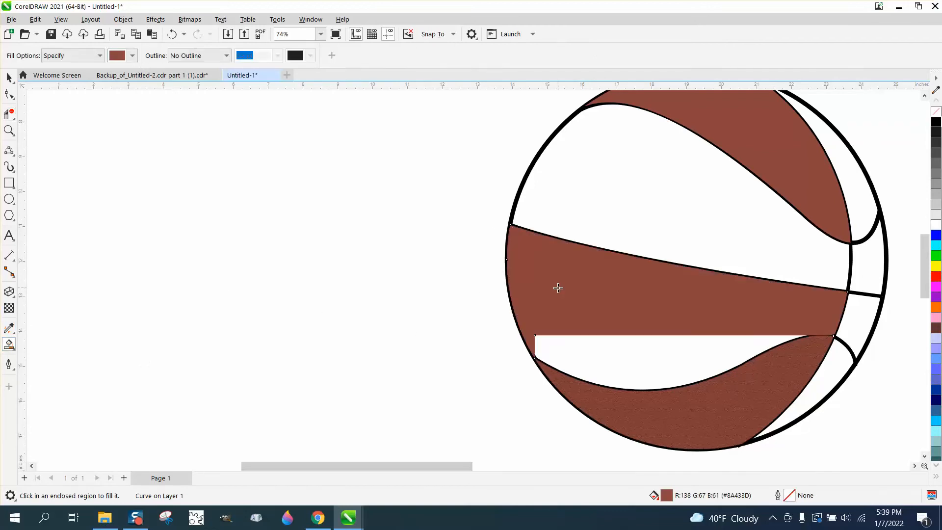
click(172, 34)
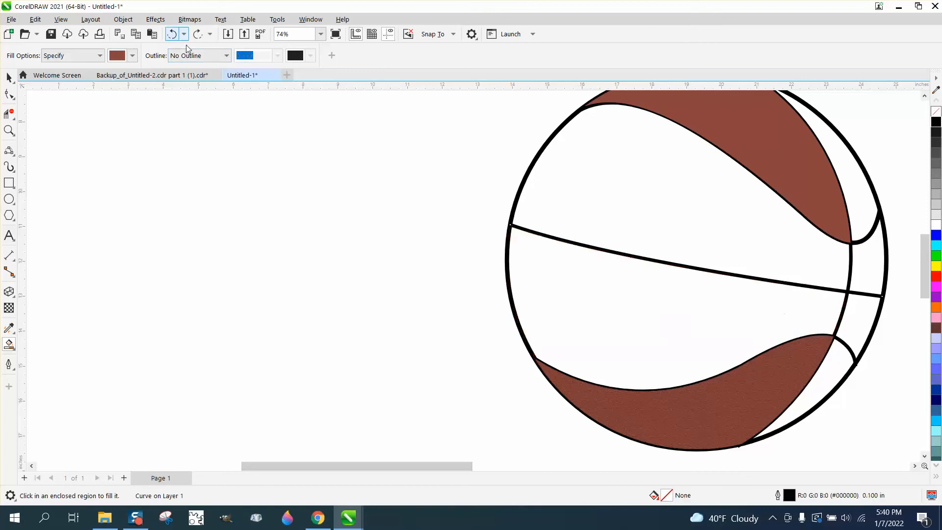
- Switch the drawing to Wireframe view
scroll(294, 210, down, 1)
scroll(350, 231, down, 1)
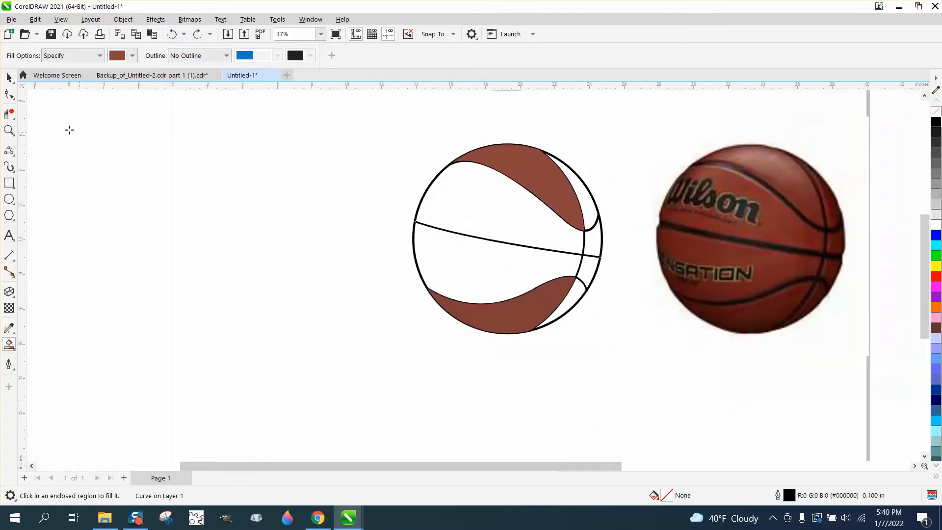
click(9, 77)
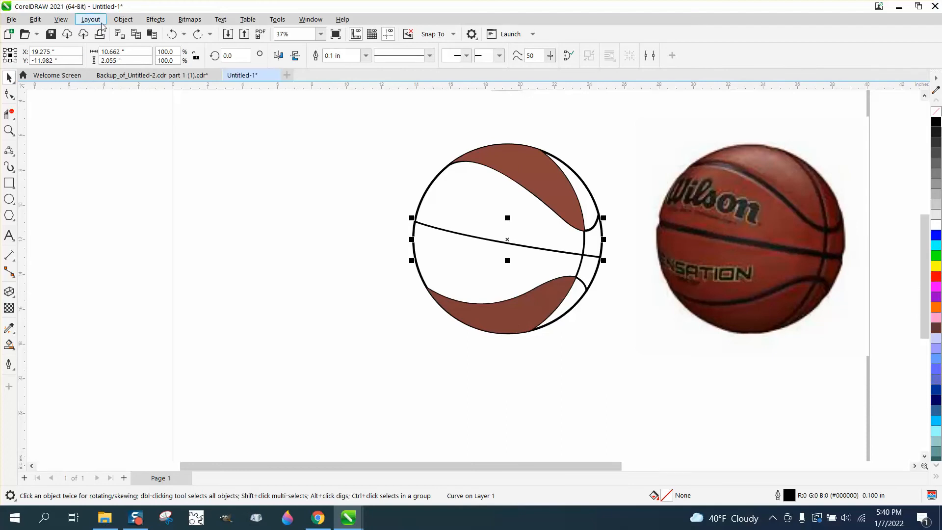
click(61, 21)
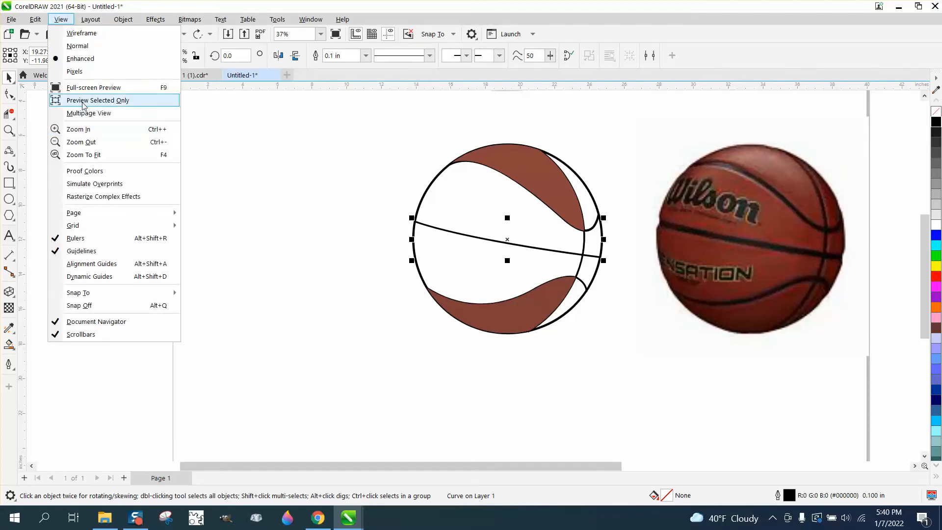
click(88, 34)
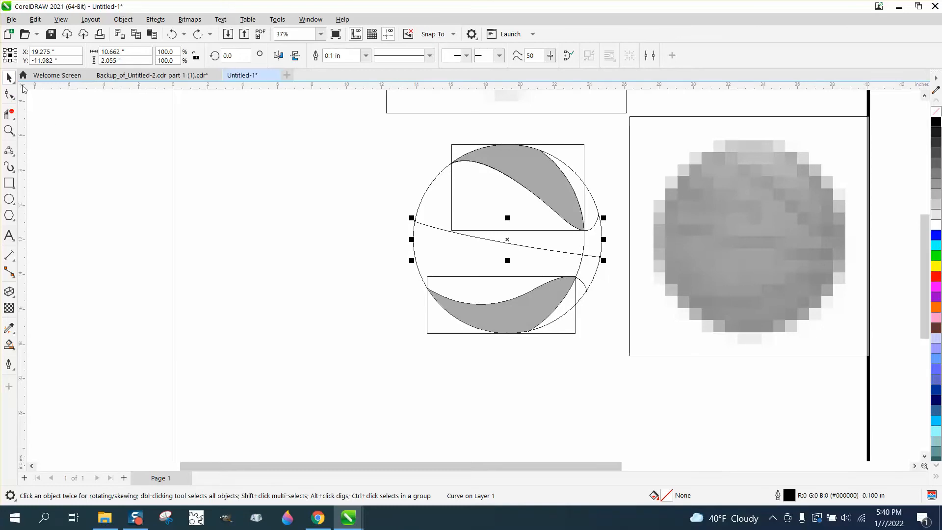
- Move the untextured brown fill of the upper crescent 14 inches to the left, off the ball, and deselect it
click(435, 329)
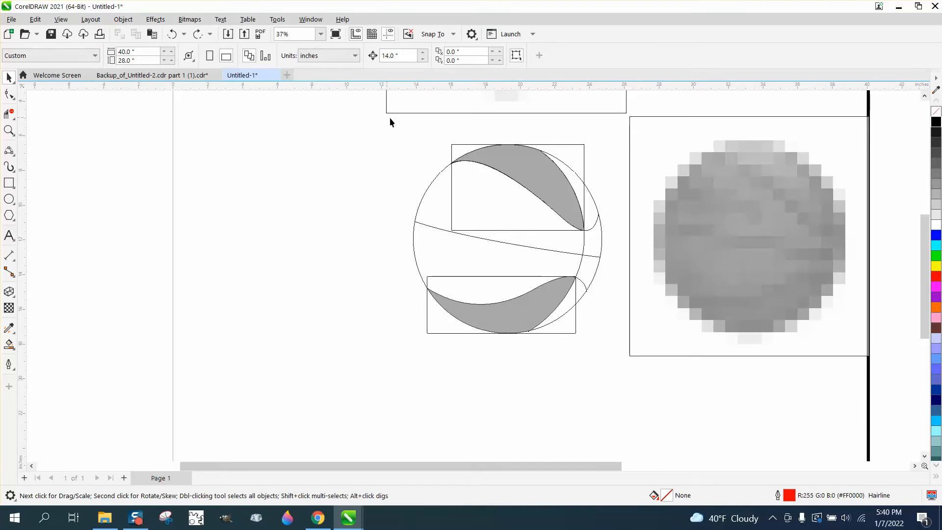
click(529, 179)
key(ctrl+d)
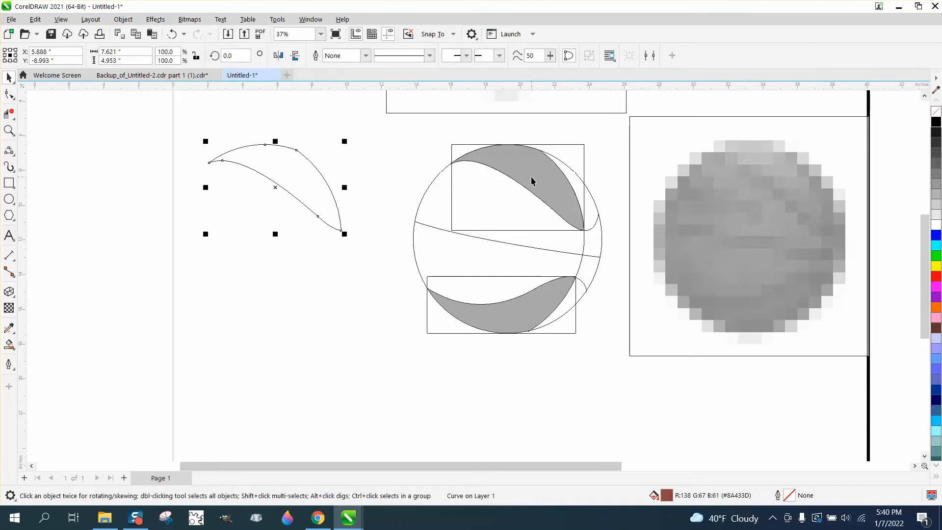
key(Escape)
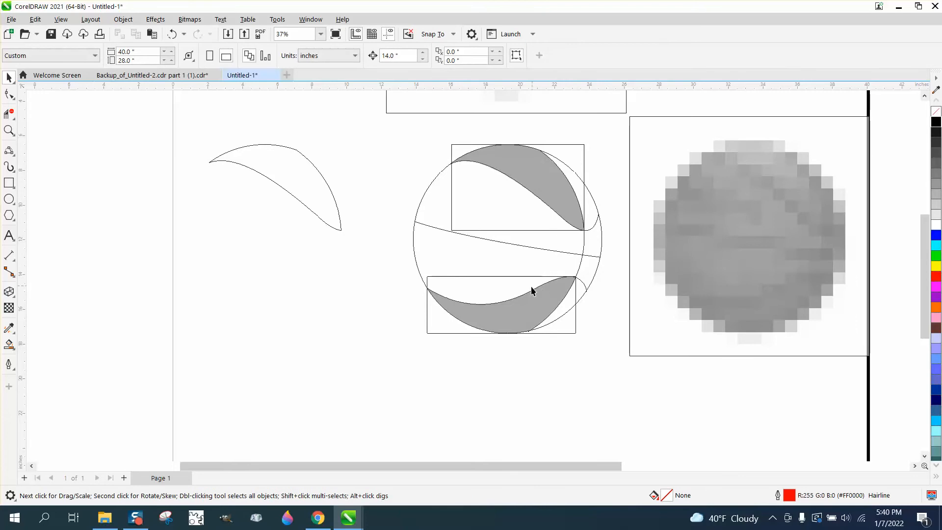
- Move the textured brown fill of the lower crescent 14 inches to the left, off the ball, and switch to Enhanced view
click(538, 302)
key(Left)
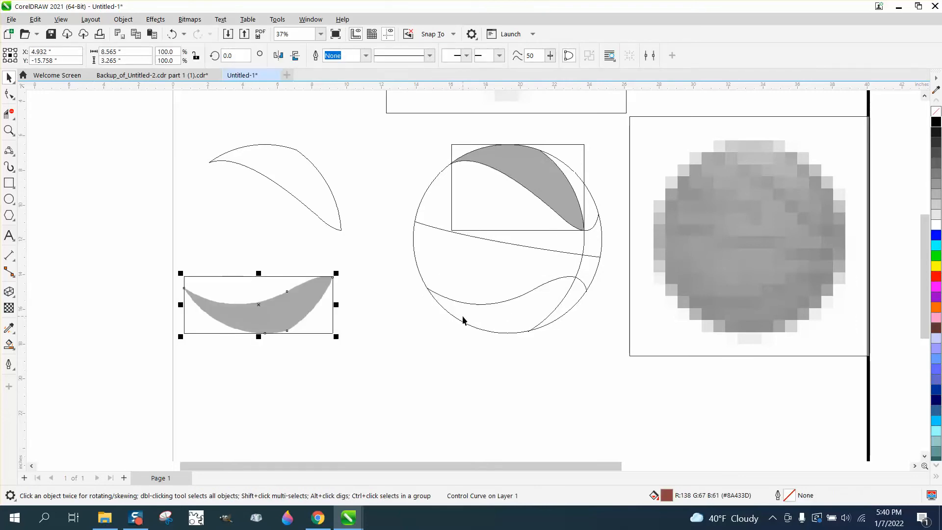
click(363, 278)
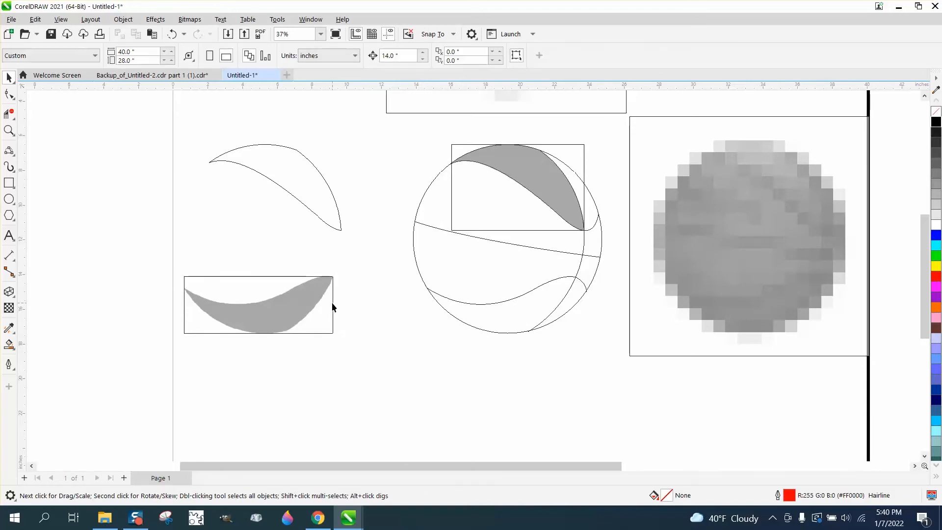
click(123, 20)
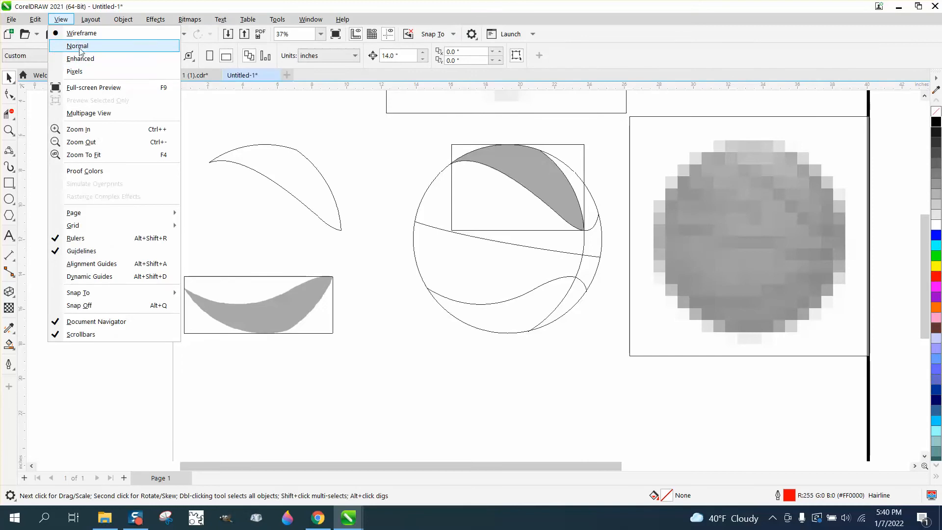
click(81, 58)
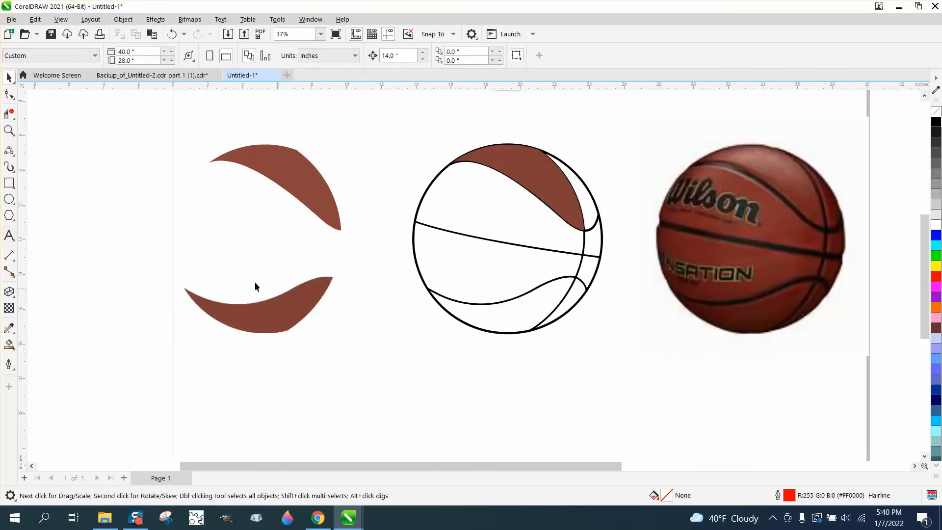
- Try smart-filling with blue a rectangle about 17 by 8.7 inches drawn around the moved lower crescent, and undo the fill
click(9, 182)
drag(133, 215, 429, 367)
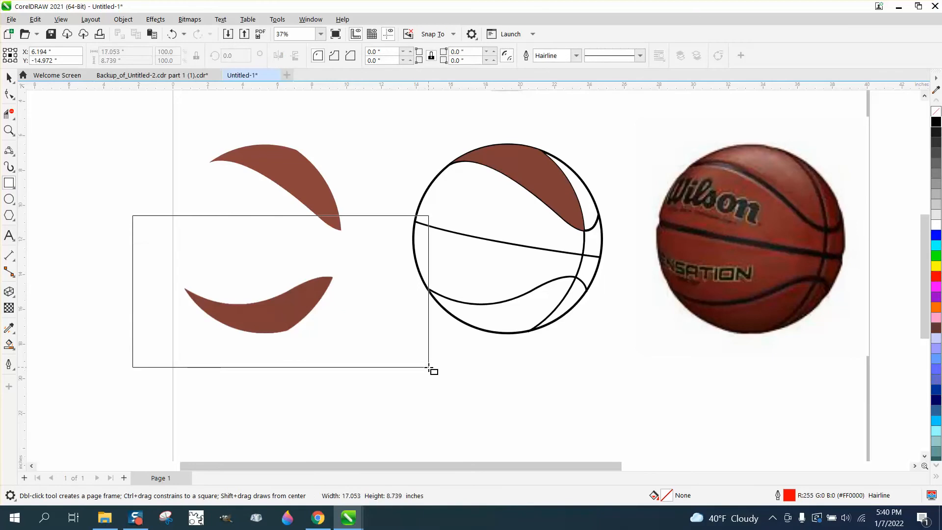
click(9, 343)
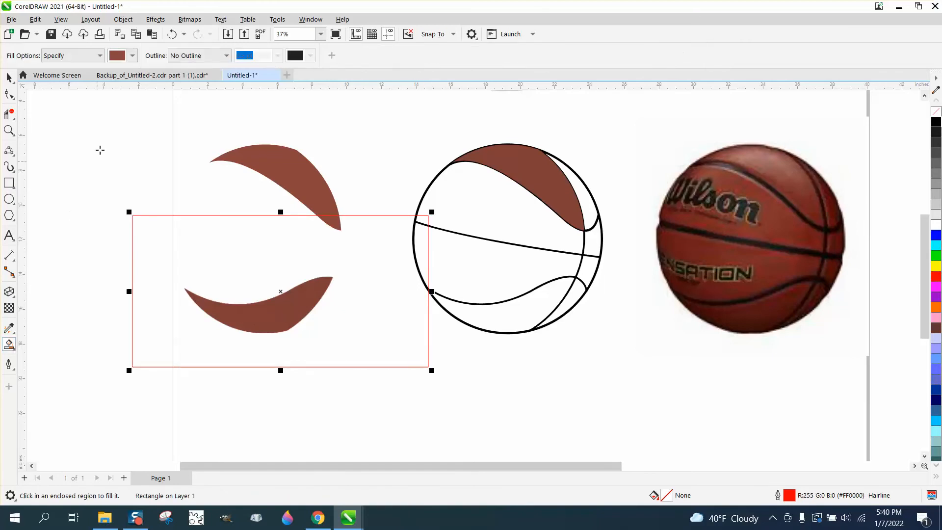
click(132, 55)
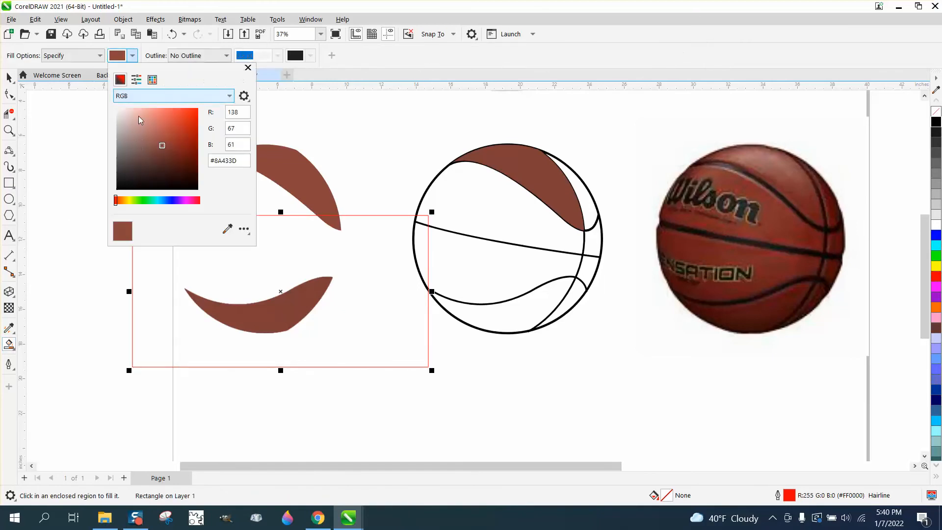
click(152, 79)
click(169, 127)
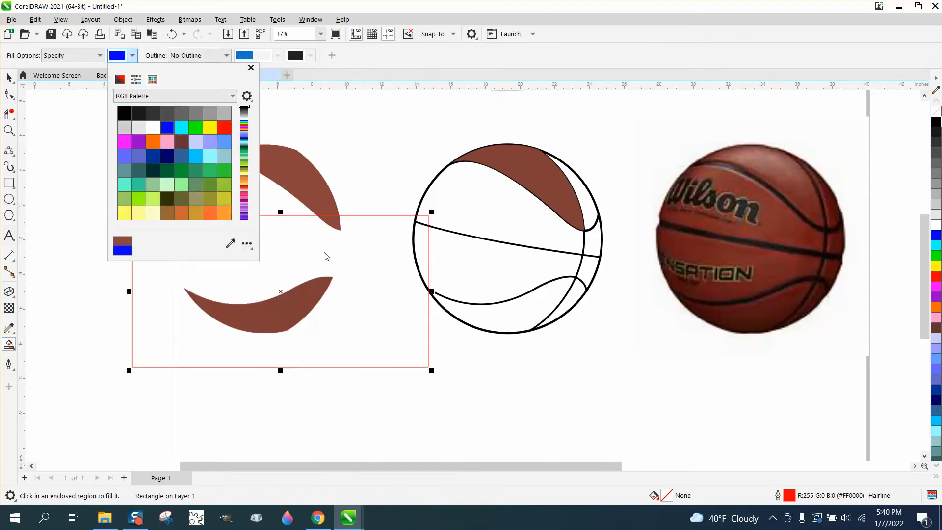
click(349, 269)
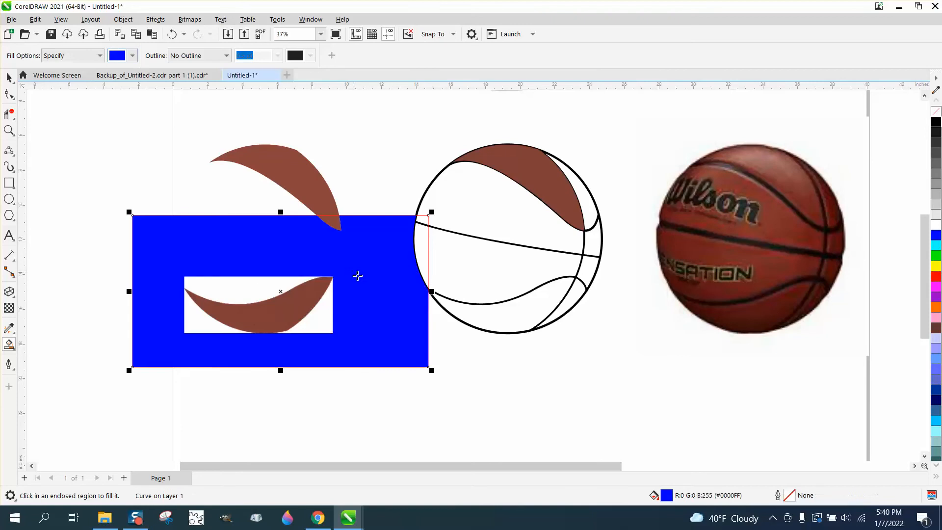
click(171, 34)
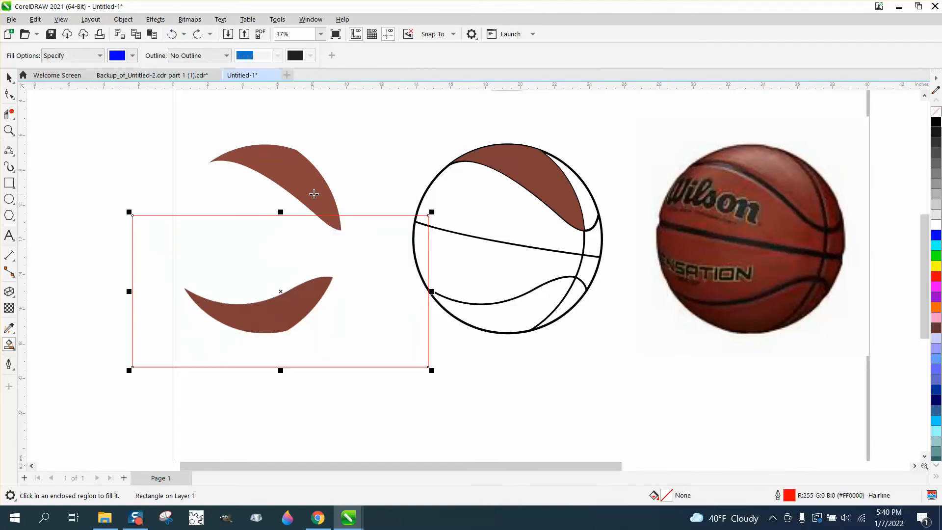
- Move the textured brown fill of the upper crescent 14 inches to the left, off the ball
click(8, 77)
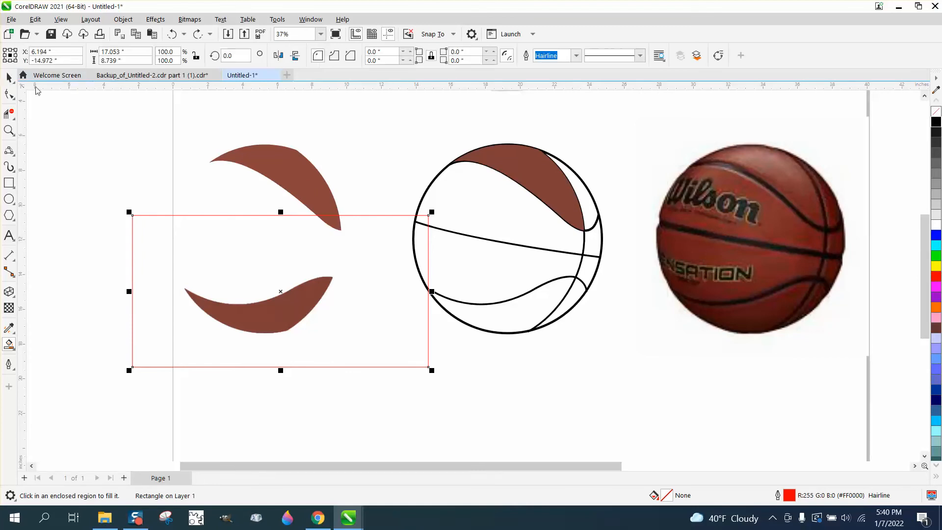
scroll(422, 205, down, 1)
click(336, 191)
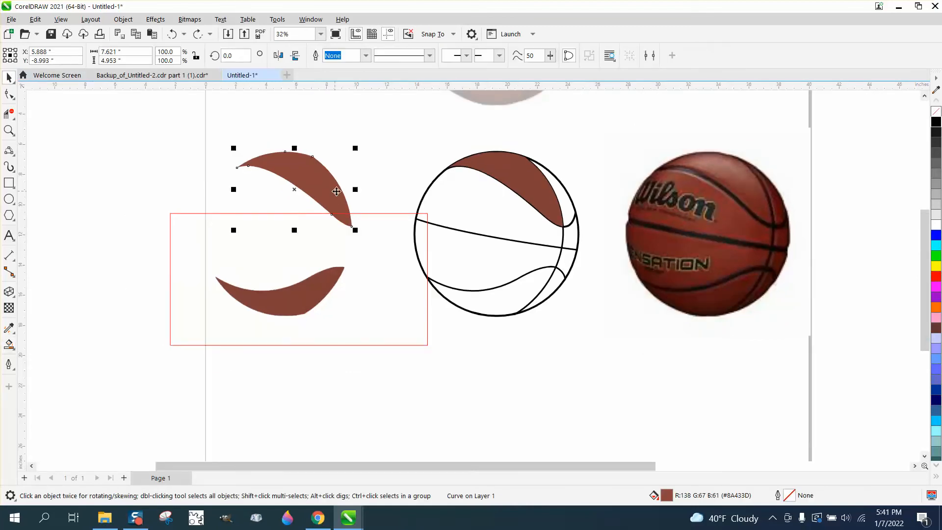
click(526, 178)
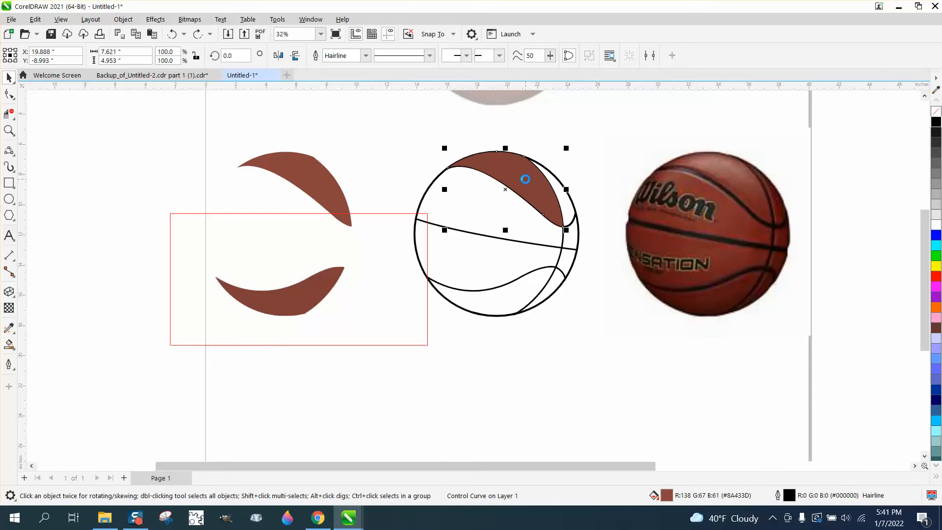
key(Left)
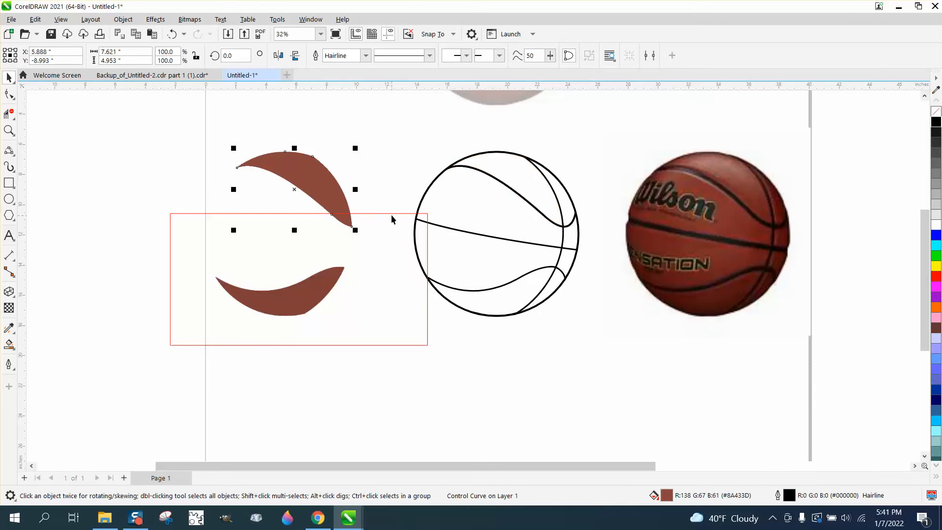
- Delete the red rectangle and all the brown crescent fills beside the ball
drag(392, 219, 290, 260)
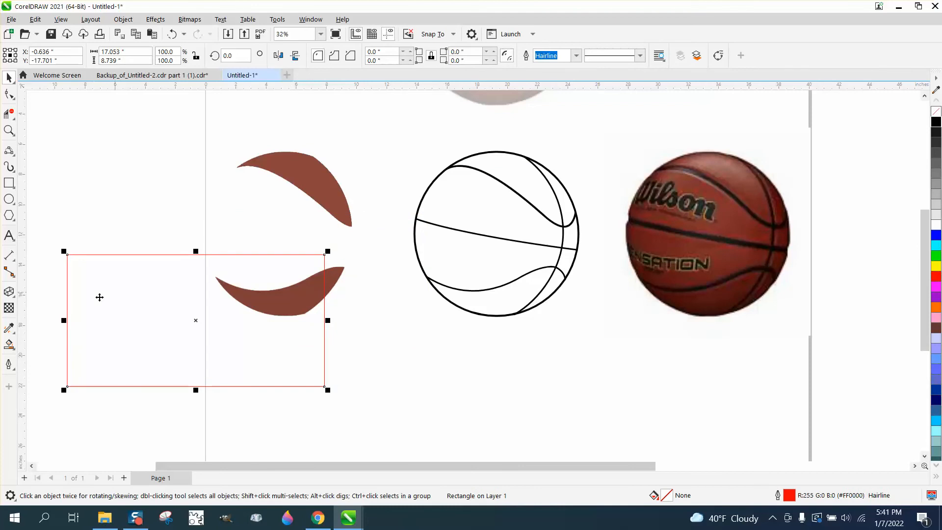
click(149, 279)
key(Delete)
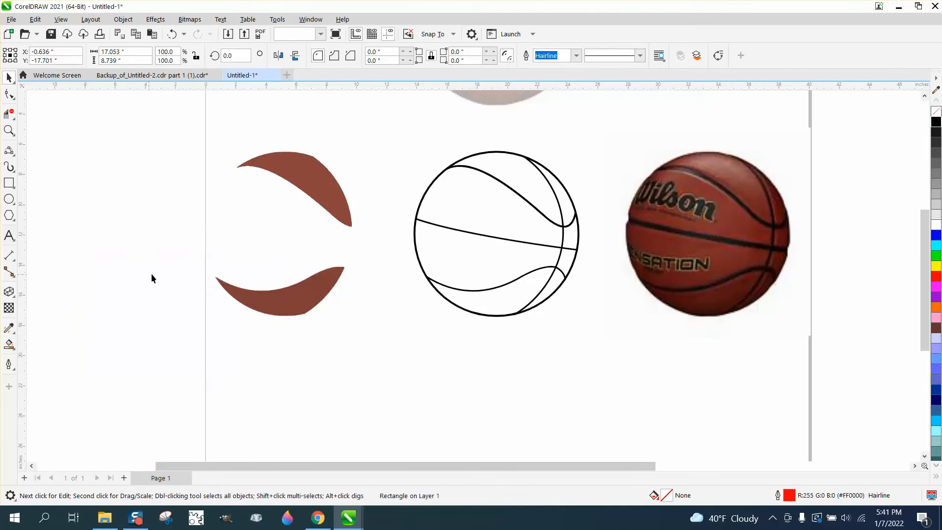
drag(224, 191, 402, 346)
key(Delete)
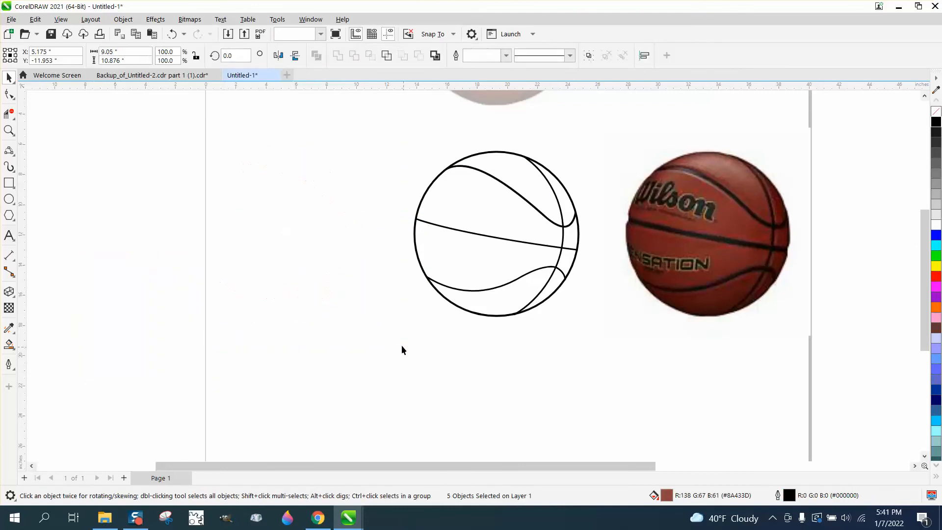
- Set the Smart Fill colour to a reddish brown sampled from the basketball photo
click(9, 344)
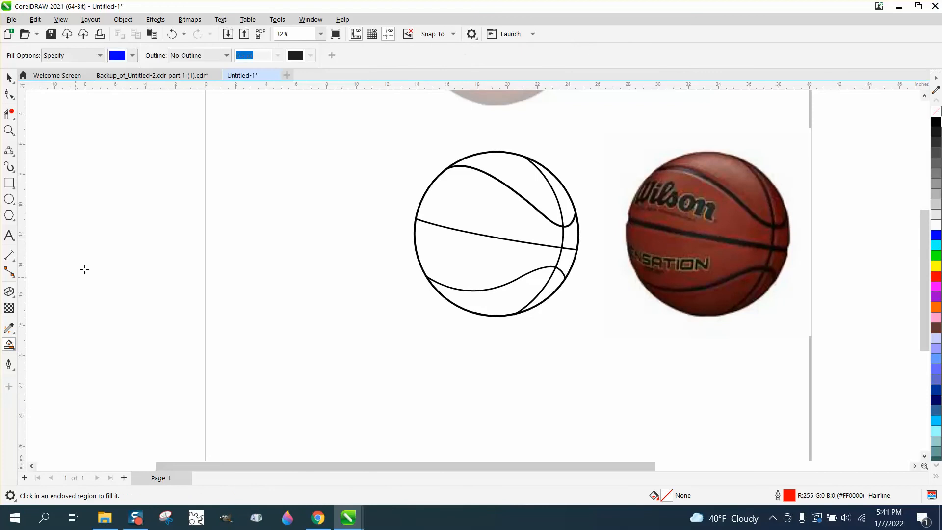
click(132, 56)
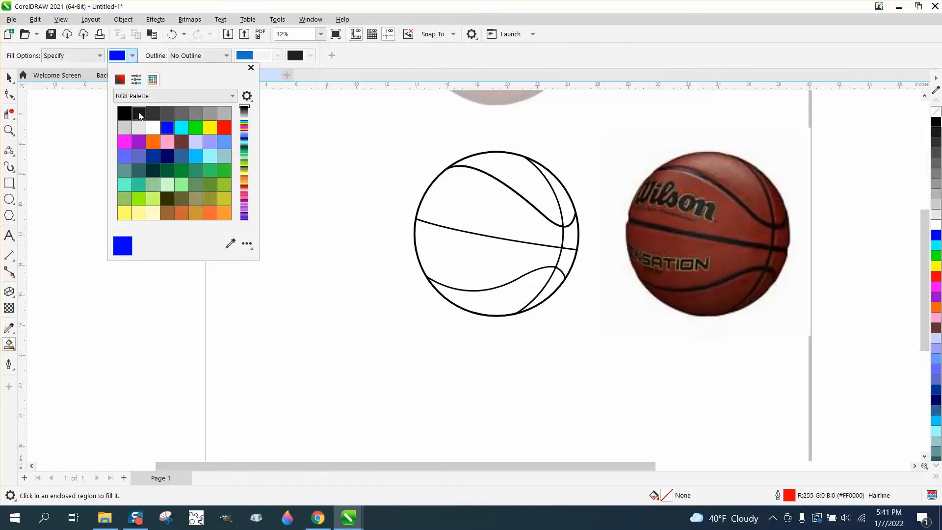
click(231, 244)
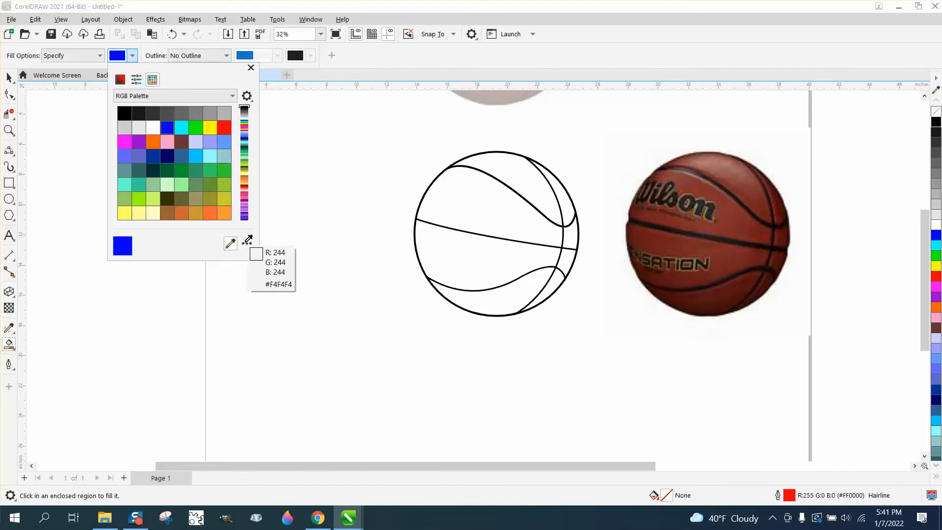
click(753, 197)
- Smart-fill the upper-right sliver, the upper crescent and the panel above the middle seam, moving each fill 14 inches to the left
click(564, 200)
click(564, 201)
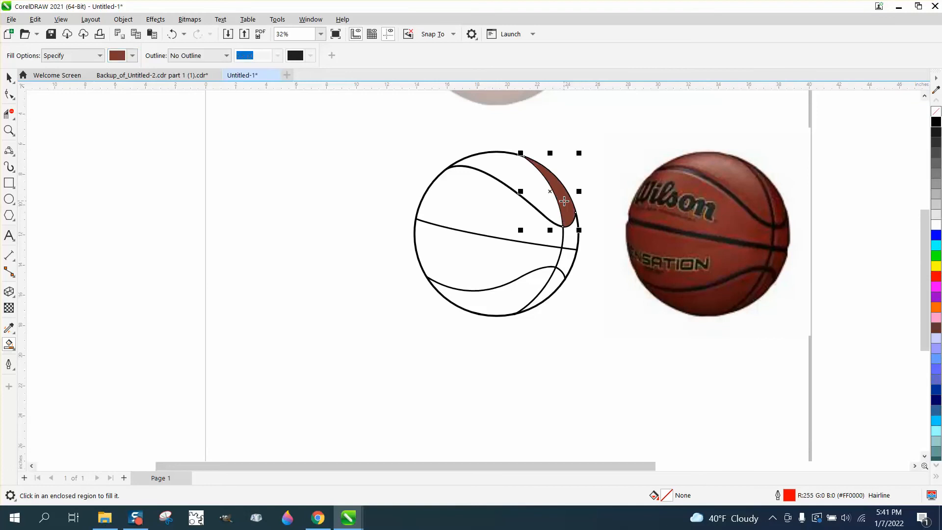
key(Left)
click(545, 203)
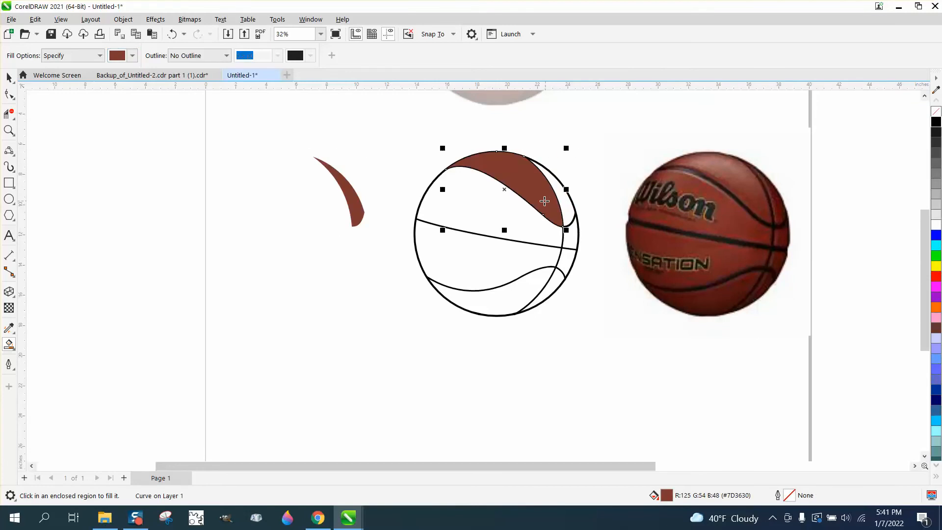
key(Left)
click(507, 210)
key(Left)
- Smart-fill the panel below the middle seam, the lower crescent, the lower-right sliver and the right-edge panel, moving each fill 14 inches left
click(481, 250)
key(Left)
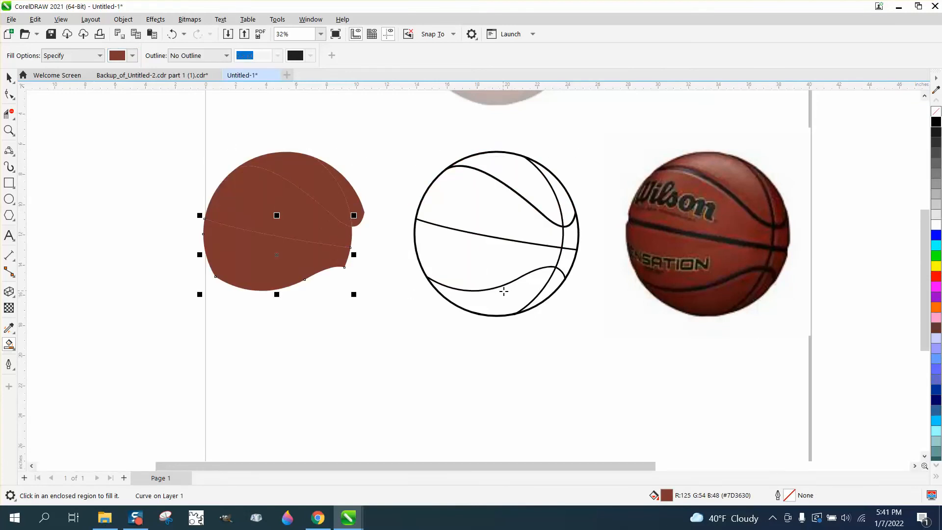
click(505, 291)
key(Left)
click(549, 288)
key(Left)
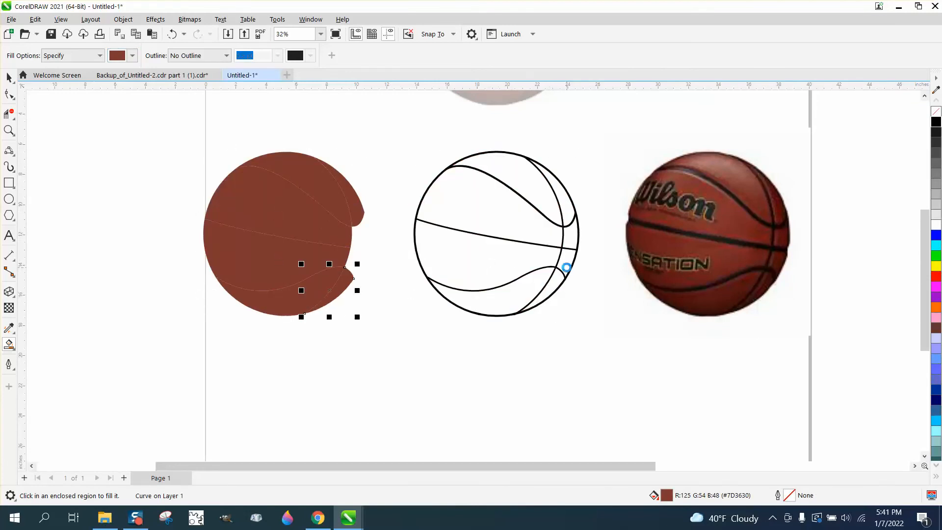
click(569, 250)
key(Left)
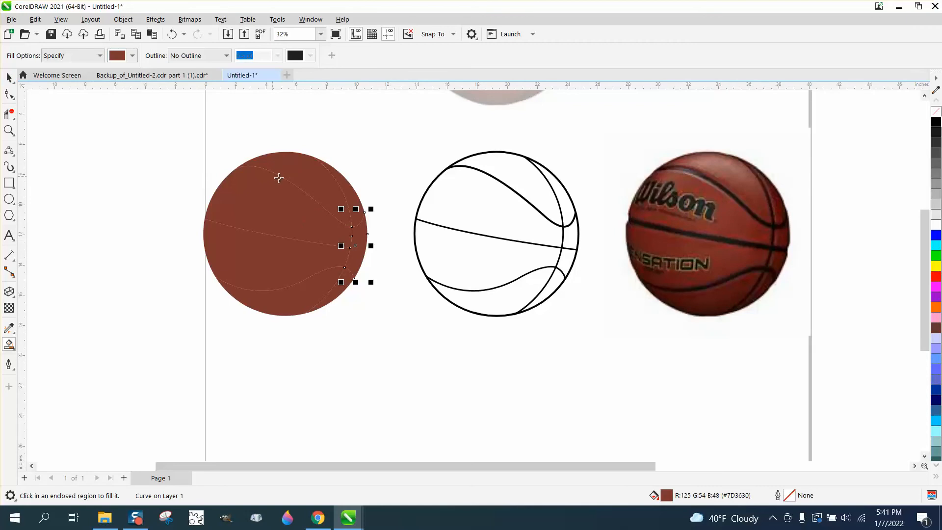
- Check the outlines of the moved fill pieces in Wireframe view and return to Enhanced view
click(9, 77)
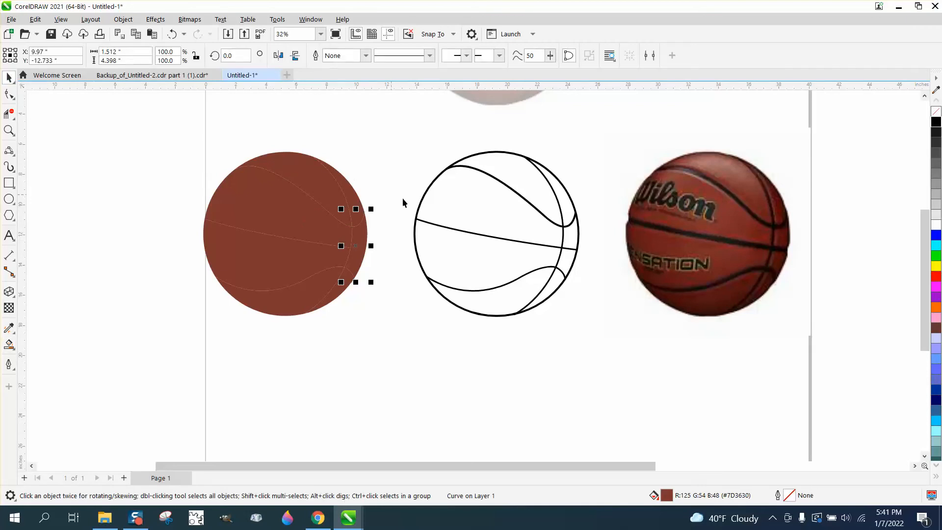
click(62, 22)
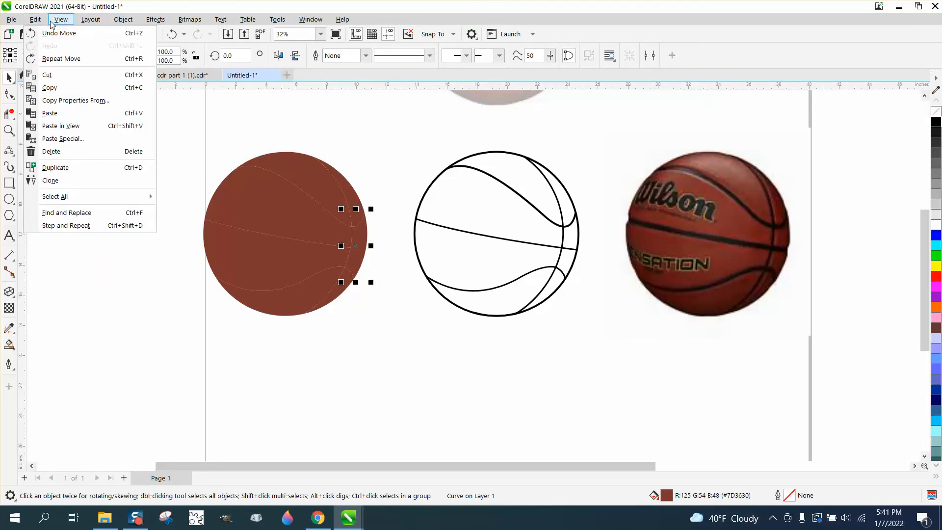
click(80, 34)
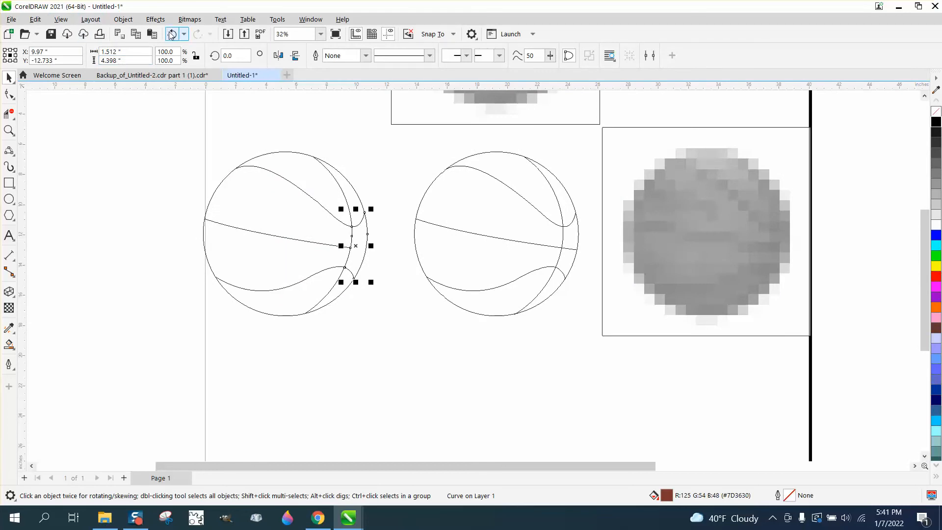
click(62, 20)
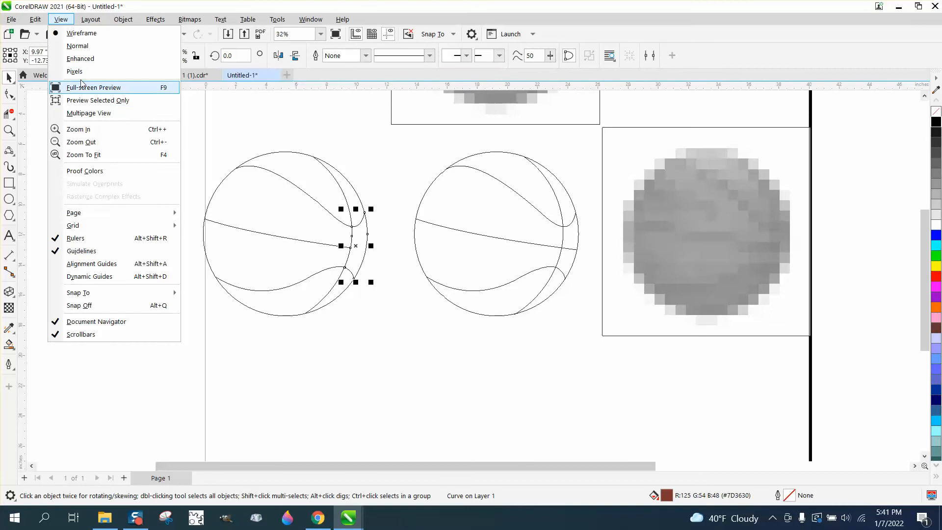
click(84, 58)
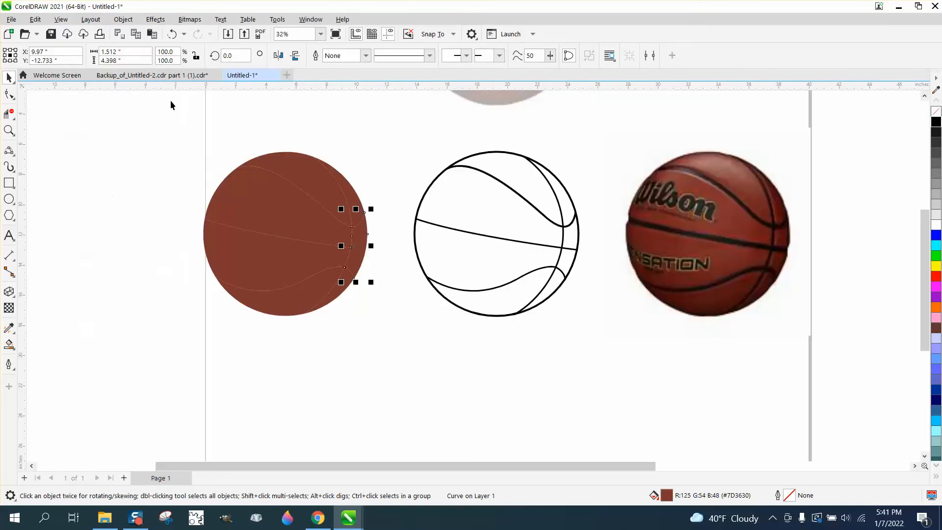
- Deselect the fill piece and examine the brown panels up close beside the ball outline
click(361, 149)
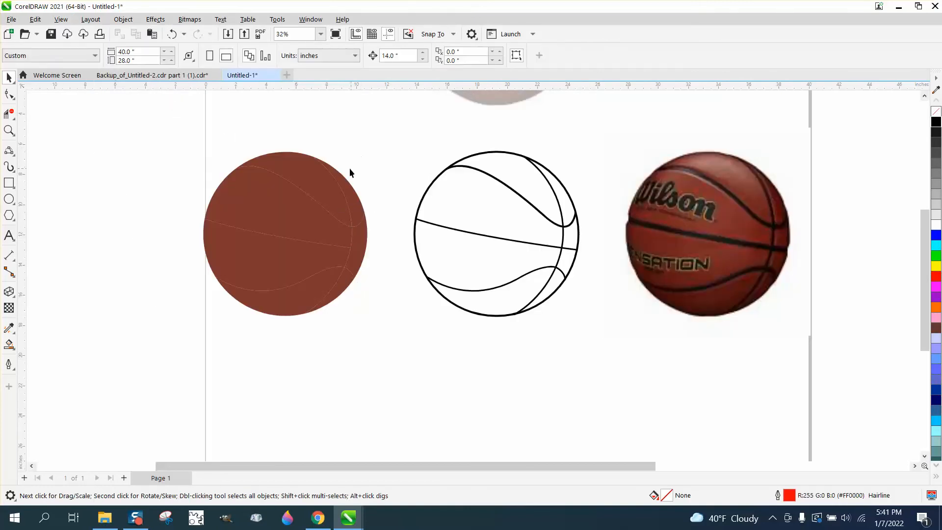
click(9, 130)
drag(204, 142, 491, 345)
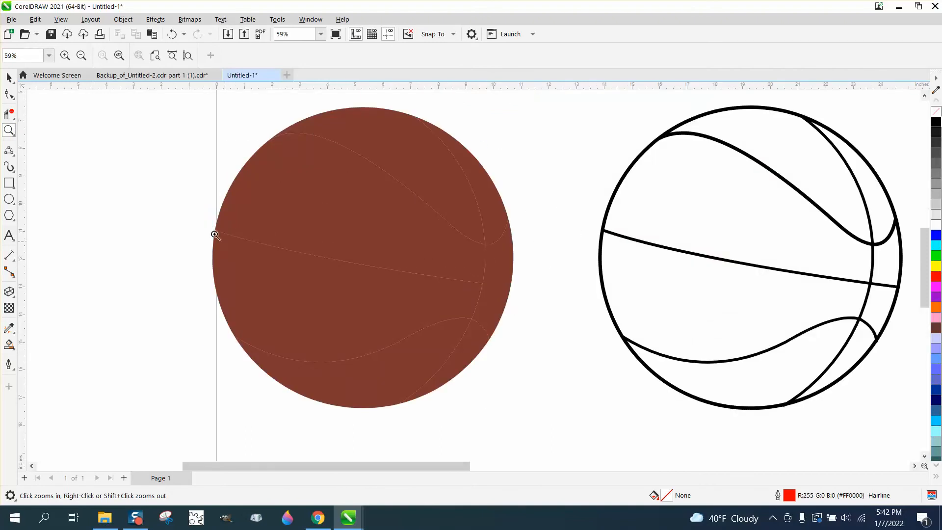
click(9, 77)
scroll(112, 146, down, 1)
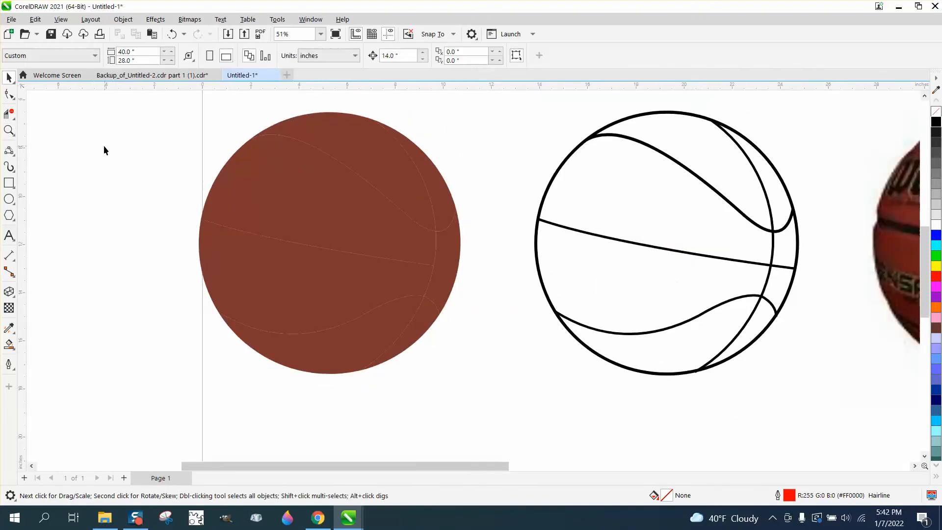
- Extend the right end node of the outline ball's middle seam about 0.05 inches to the right, into the outer circle
click(9, 130)
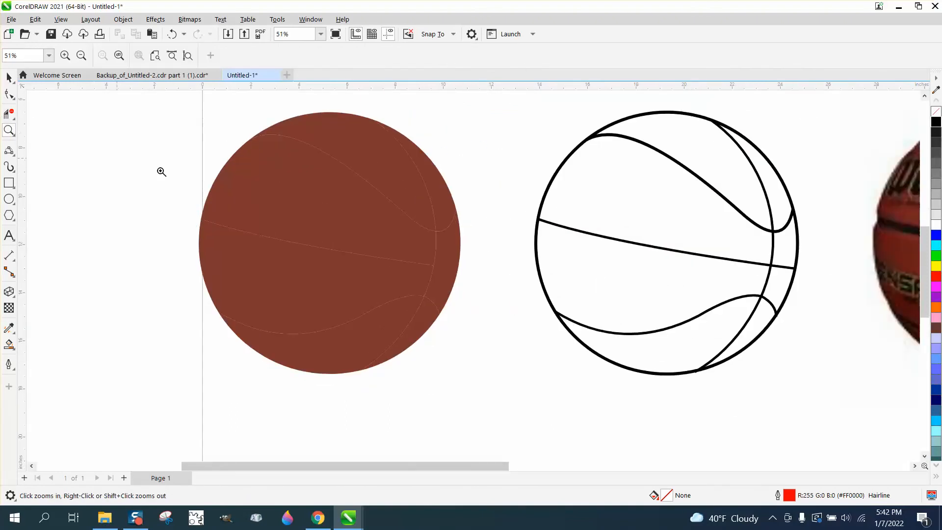
drag(755, 261, 858, 295)
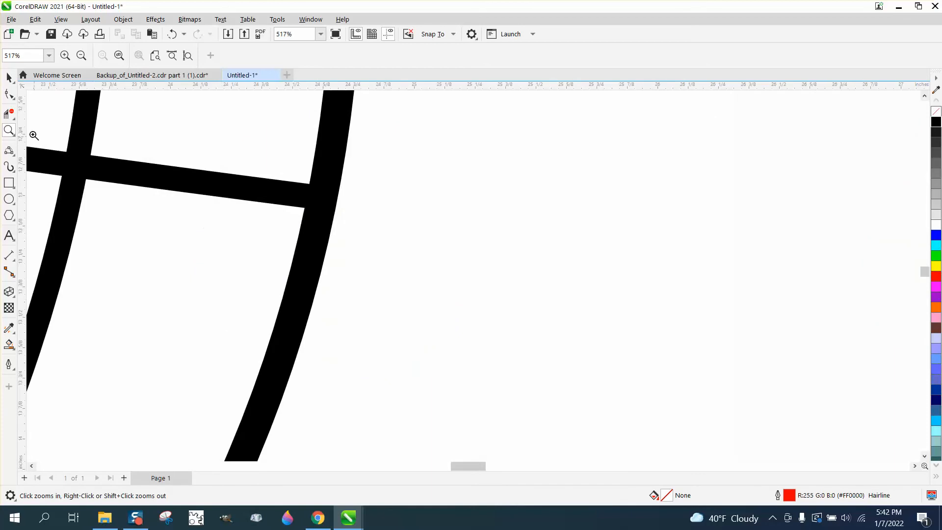
scroll(361, 263, down, 3)
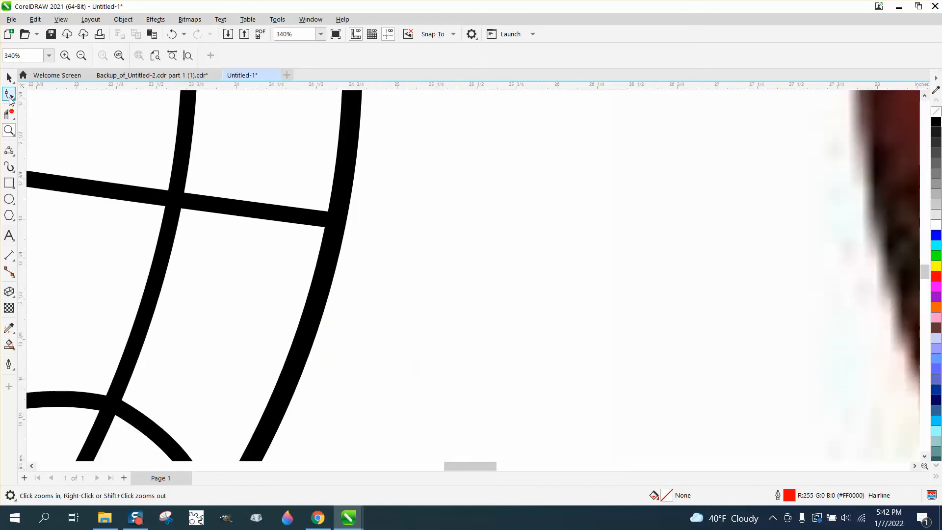
click(9, 94)
click(278, 215)
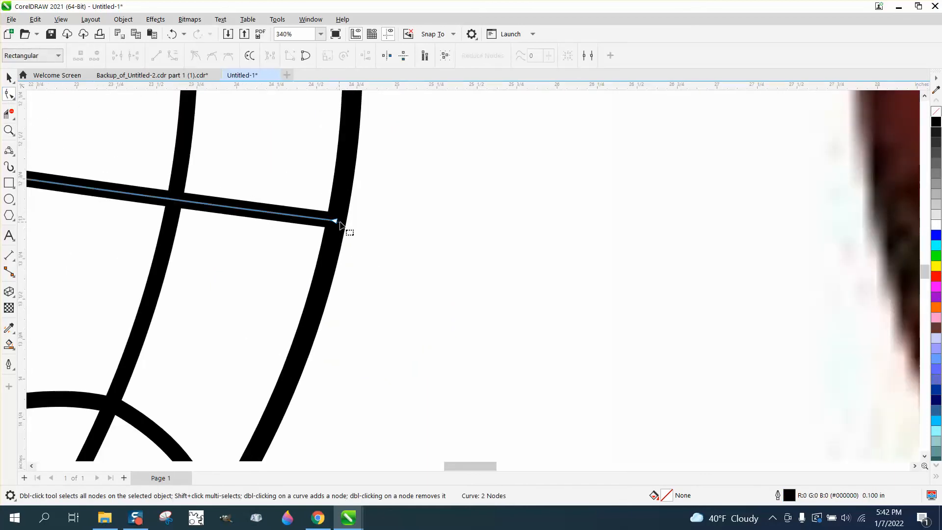
drag(340, 222, 343, 222)
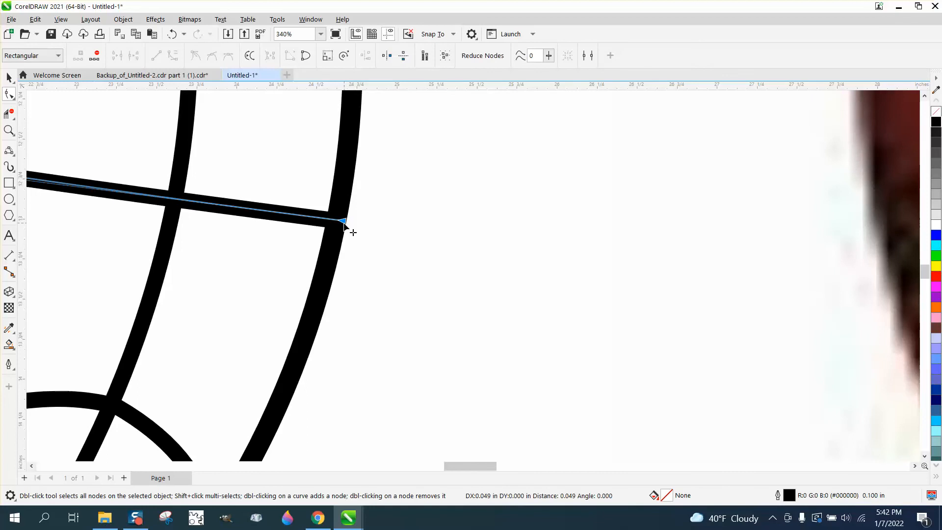
- Smart-fill the right-edge panels below and above the middle seam separately, moving each fill 14 inches down
scroll(348, 232, down, 15)
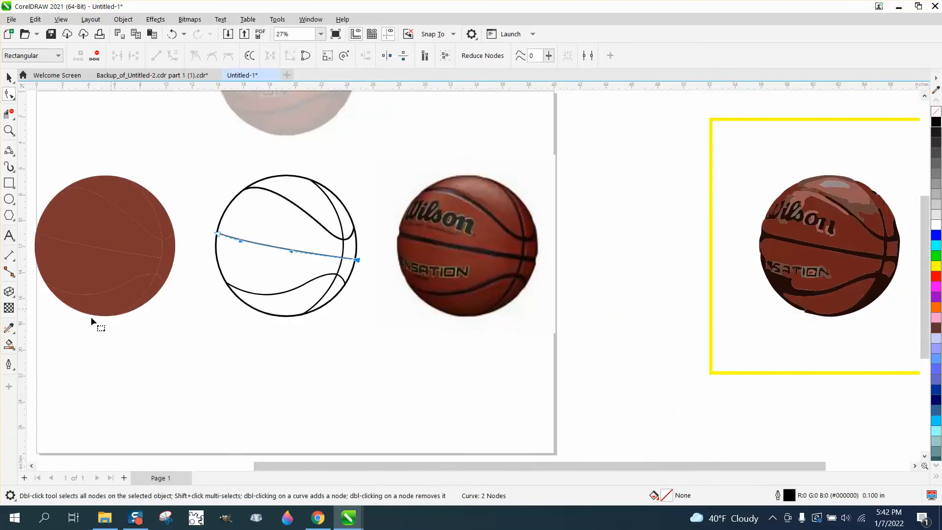
click(9, 344)
click(302, 300)
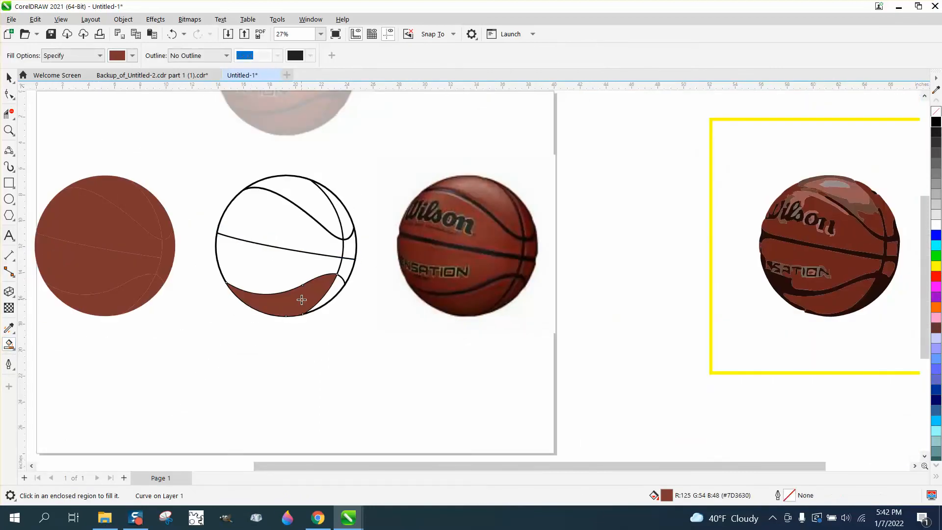
key(ctrl+z)
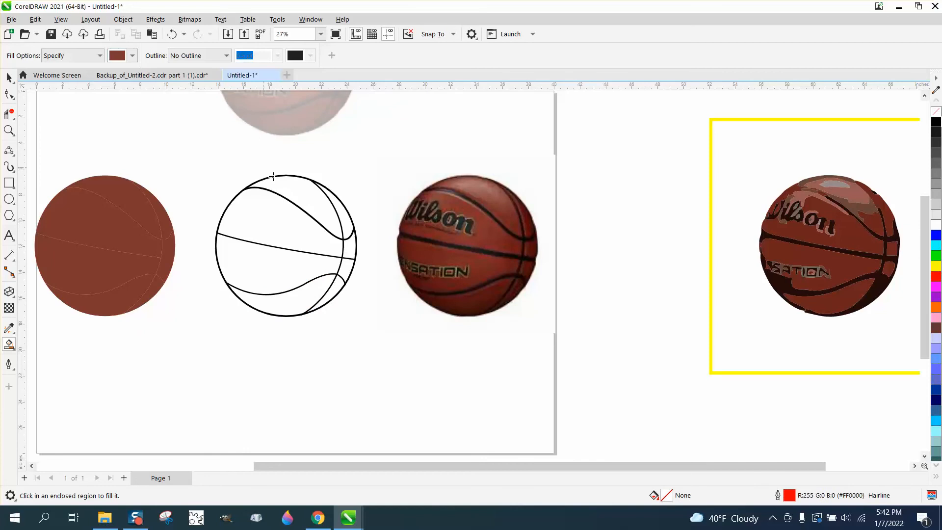
click(346, 273)
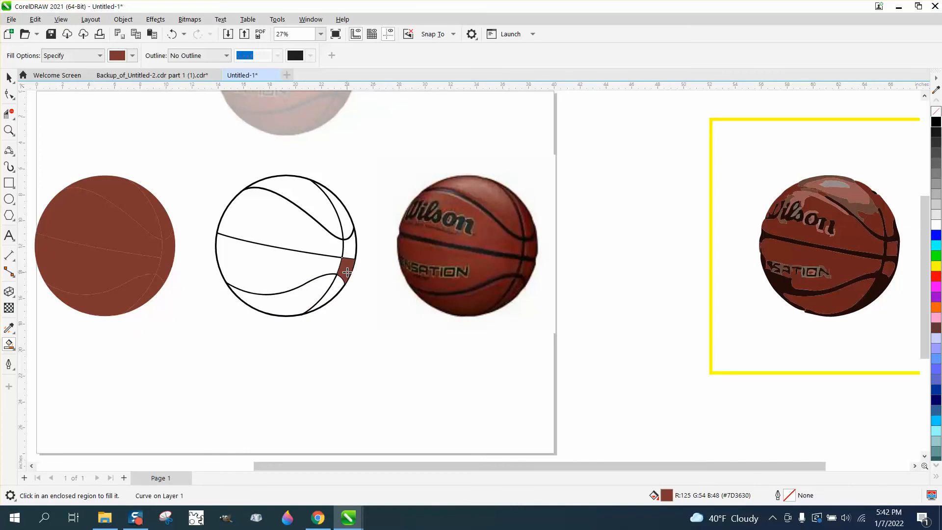
key(Down)
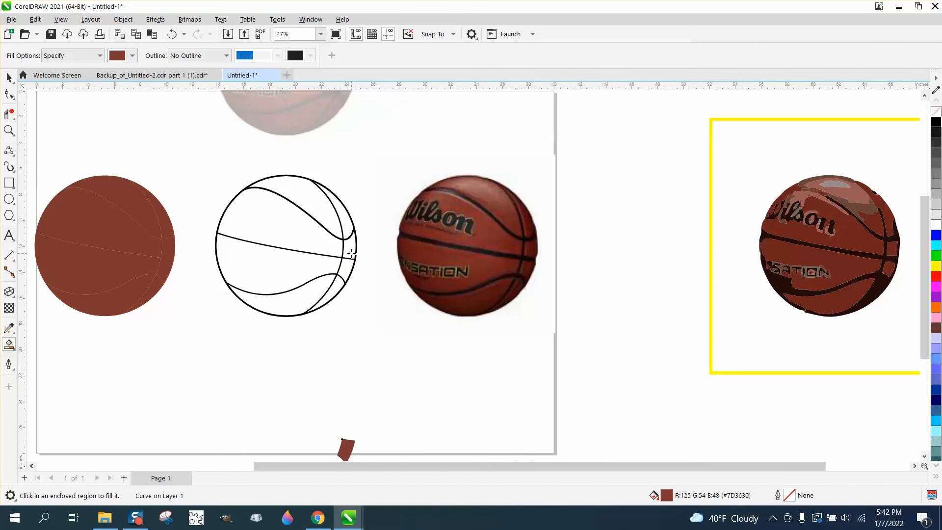
click(352, 253)
key(Down)
- Delete the old undivided right-edge panel from the brown ball
click(9, 77)
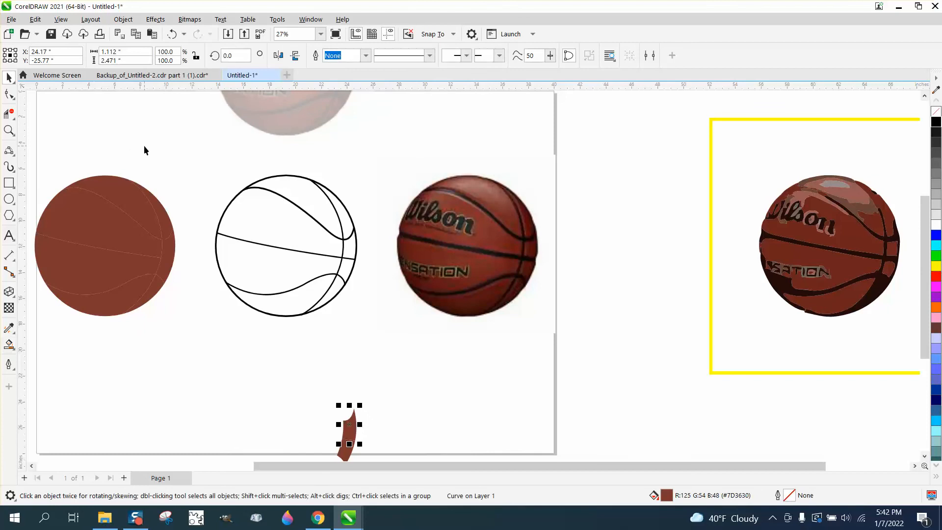
click(170, 246)
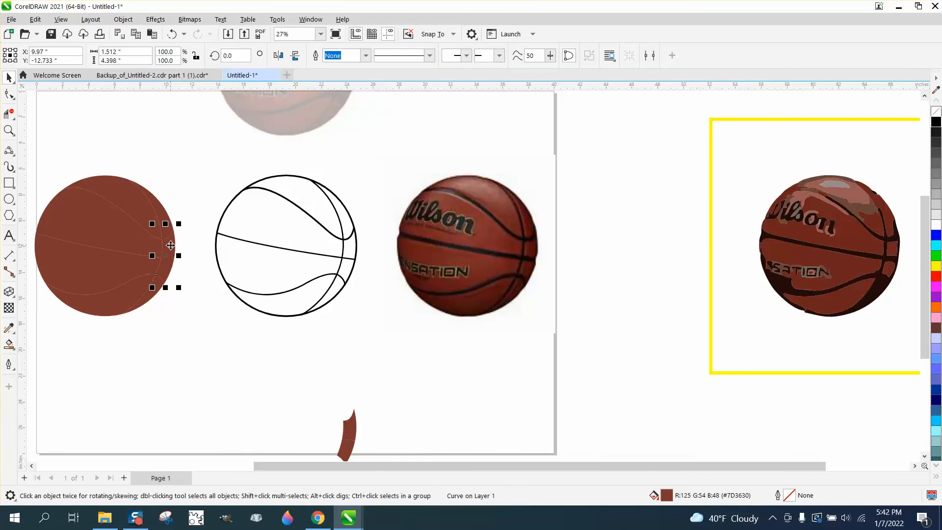
key(Delete)
- Move the two new right-edge fill pieces together 14 inches up and 14 inches left into the brown ball
click(356, 428)
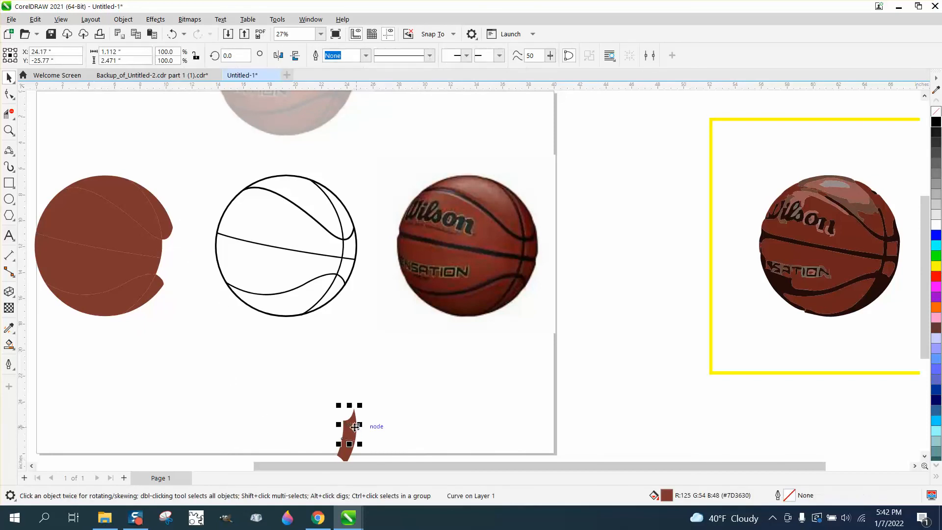
key(F4)
drag(320, 403, 386, 463)
key(Up)
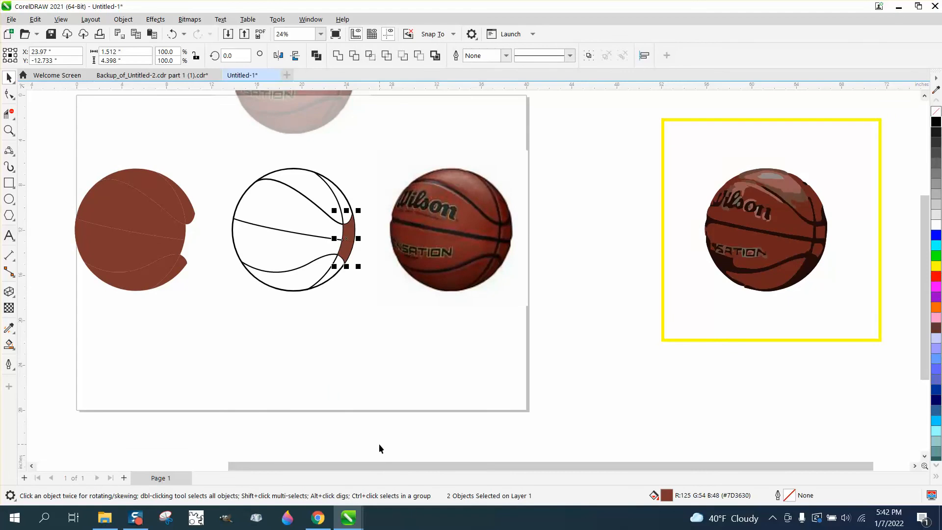
key(Left)
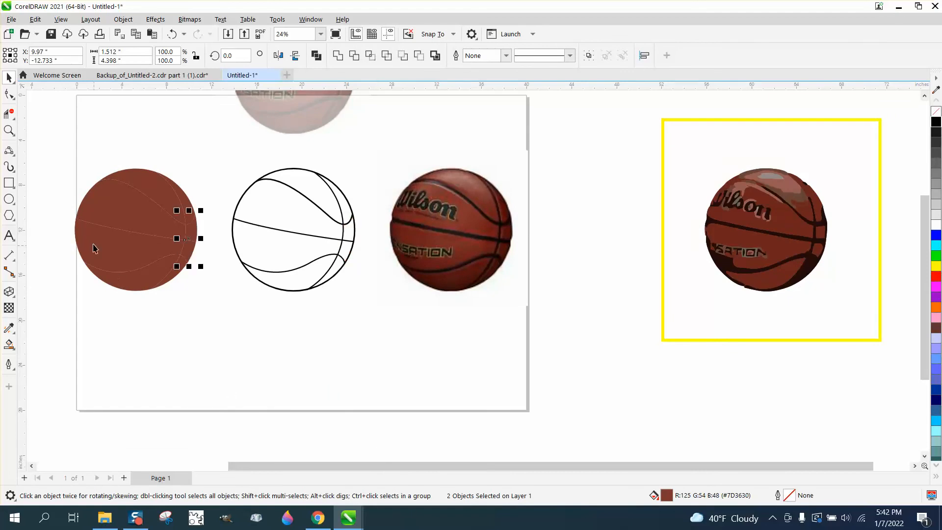
- Apply a Cobblestone texture to the brown ball's upper crescent with roughness 97, size 48, grout width 10 and light direction 64°
click(9, 130)
drag(62, 160, 301, 329)
click(9, 77)
key(Escape)
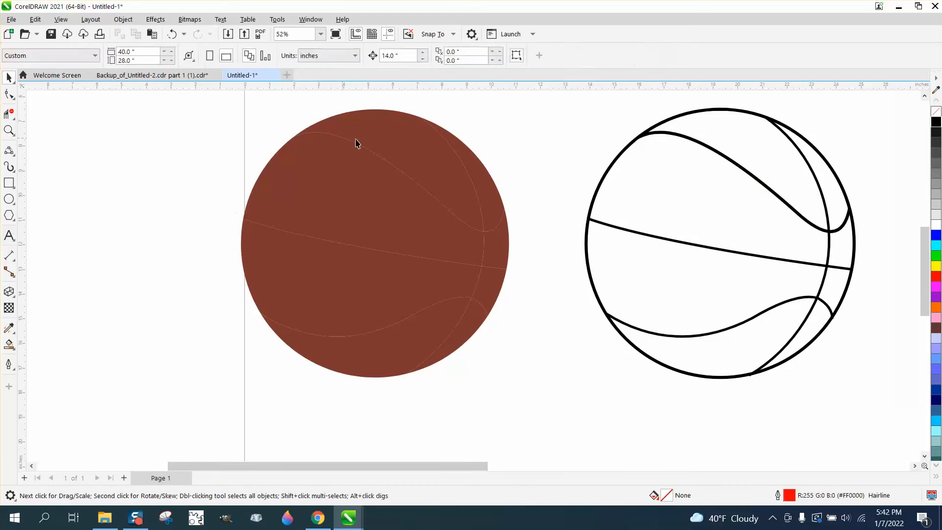
click(423, 149)
click(123, 19)
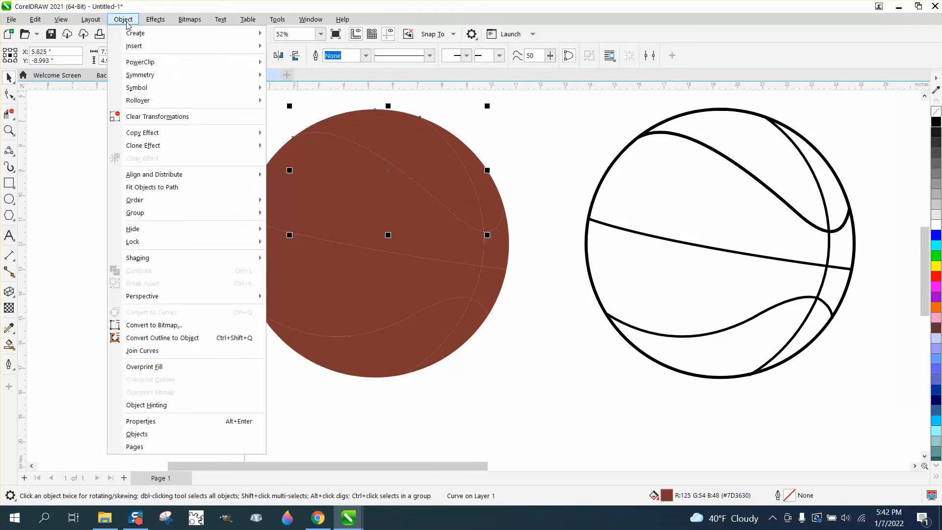
mouse_move(157, 24)
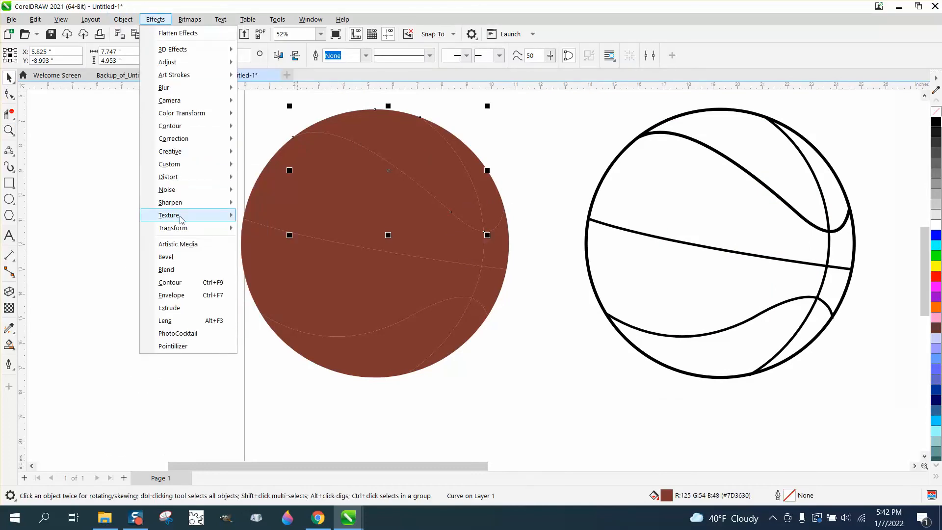
mouse_move(179, 216)
click(282, 219)
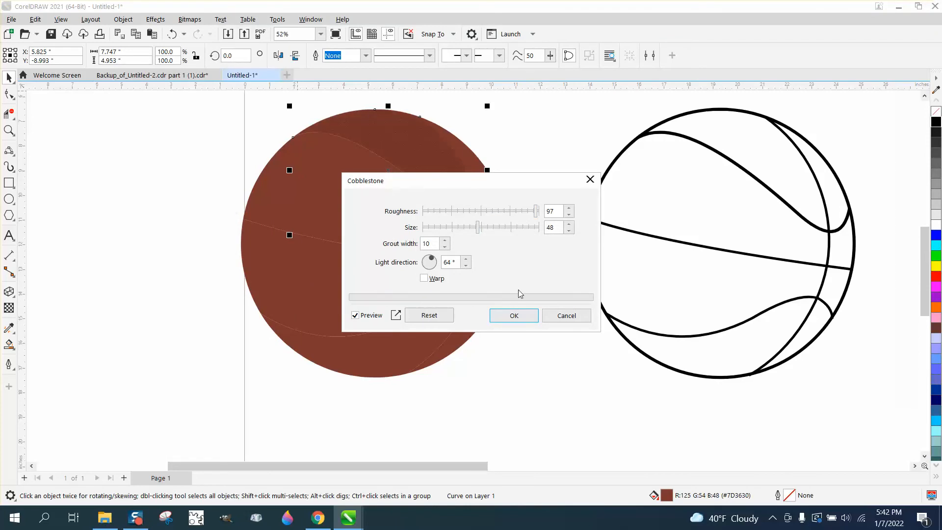
click(515, 316)
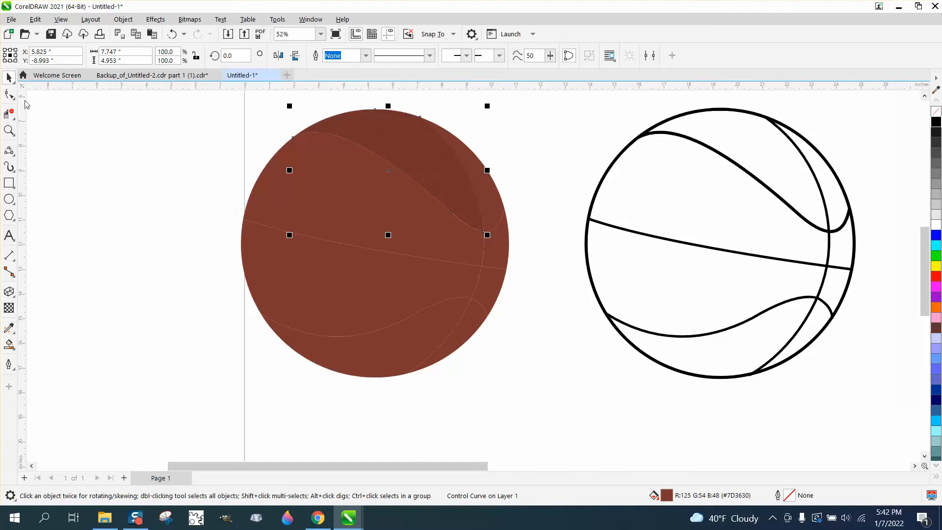
- Check the upper crescent in Wireframe view, undo and redo its Cobblestone effect, and return to Enhanced view
click(63, 20)
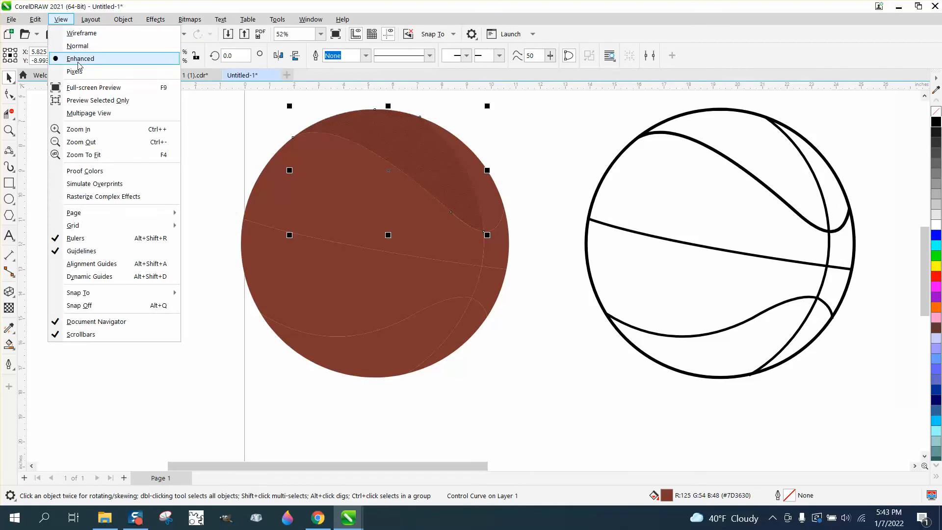
click(78, 33)
key(ctrl+z)
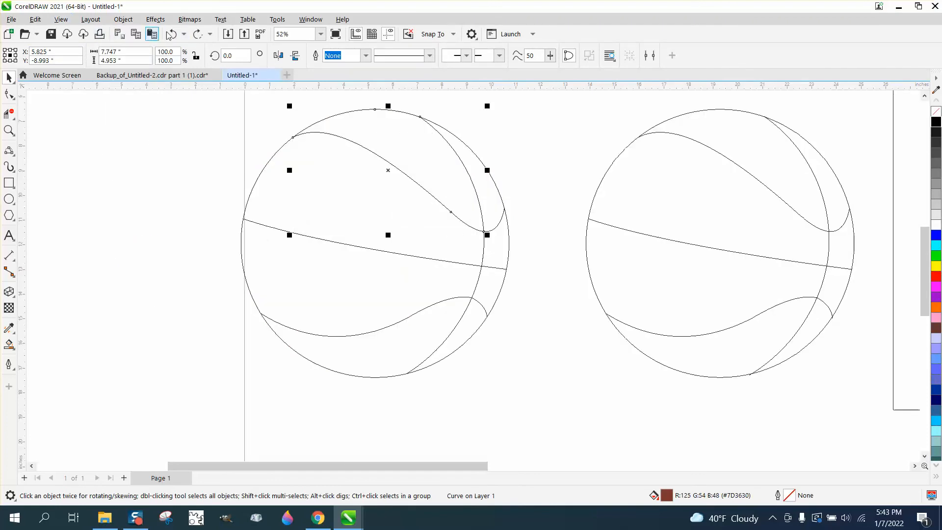
click(197, 35)
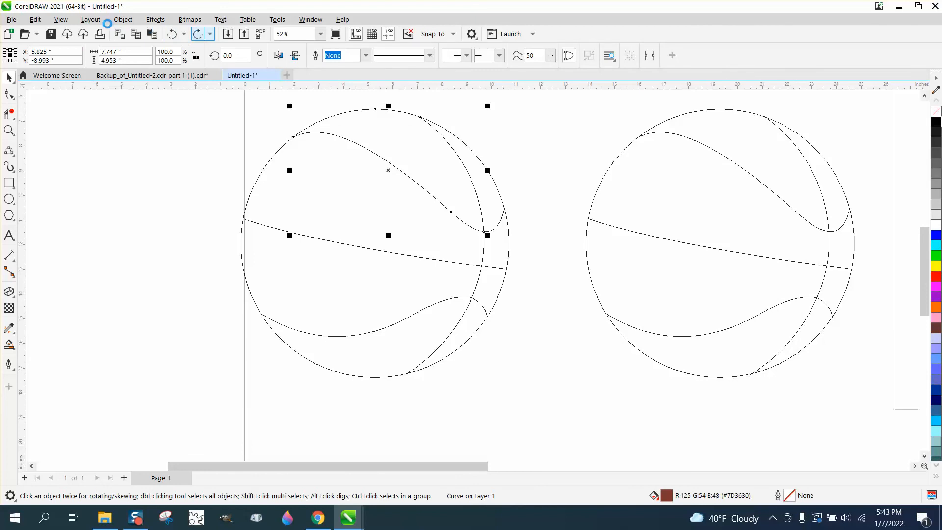
click(63, 22)
click(78, 61)
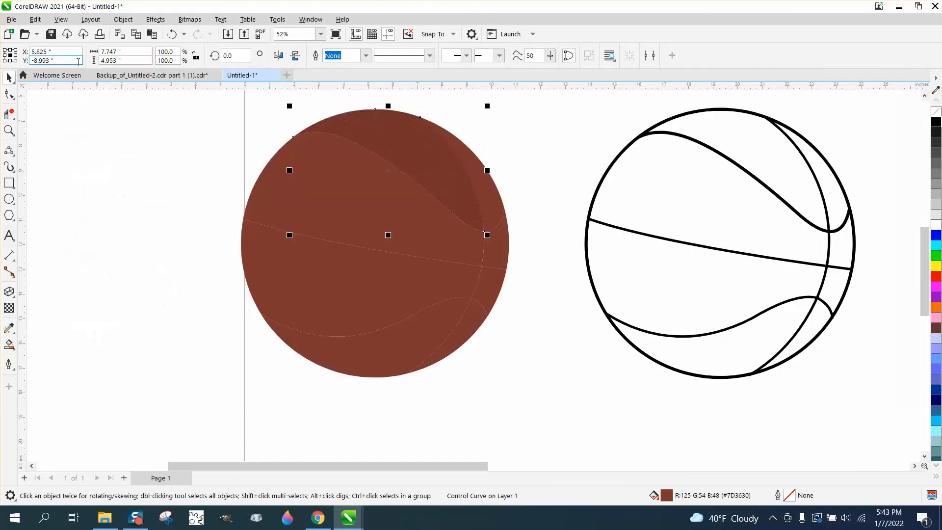
- Move the textured upper crescent 14 inches to the right onto the outline ball
click(162, 140)
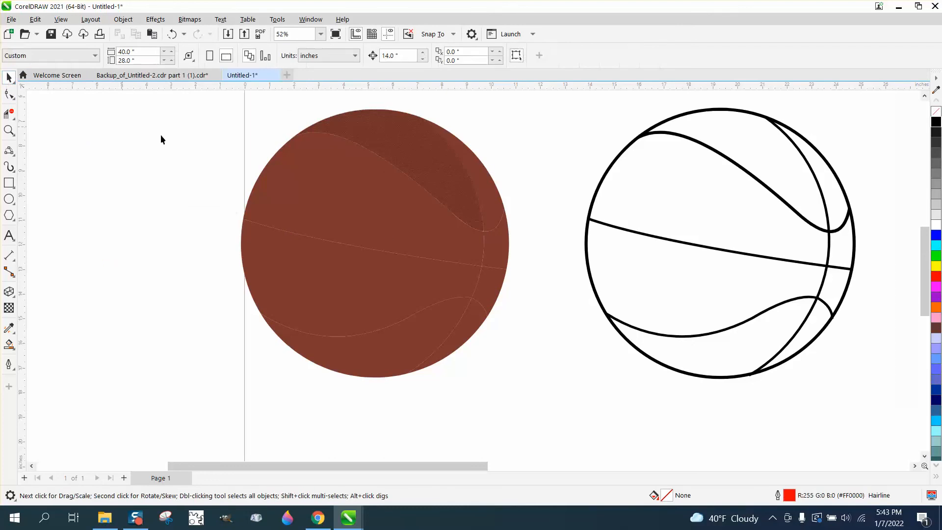
click(425, 184)
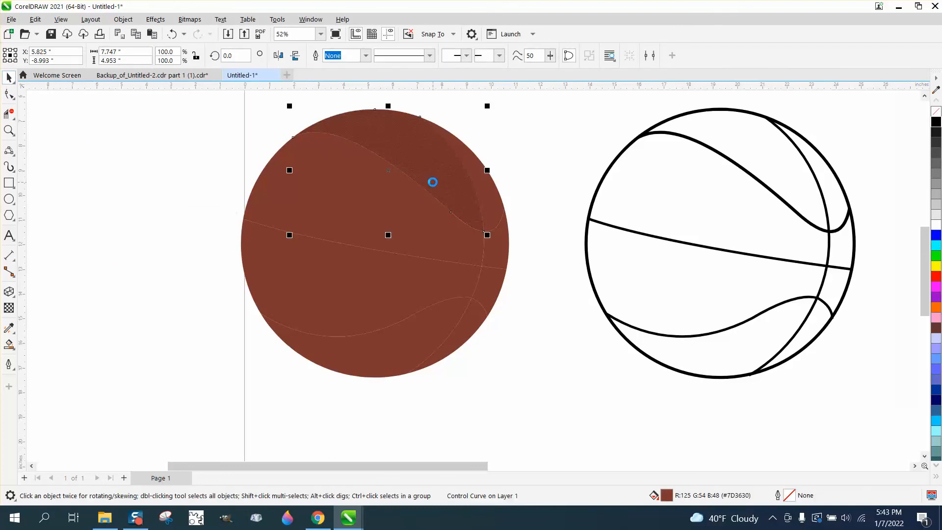
key(ctrl+r)
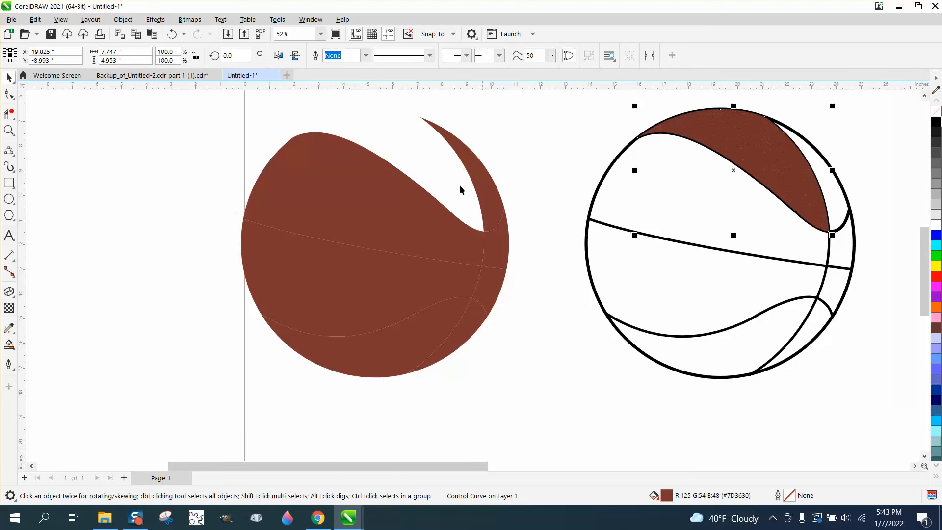
- Try to copy the textured crescent's attributes to the large panel above the middle seam with the Attributes Eyedropper
click(379, 194)
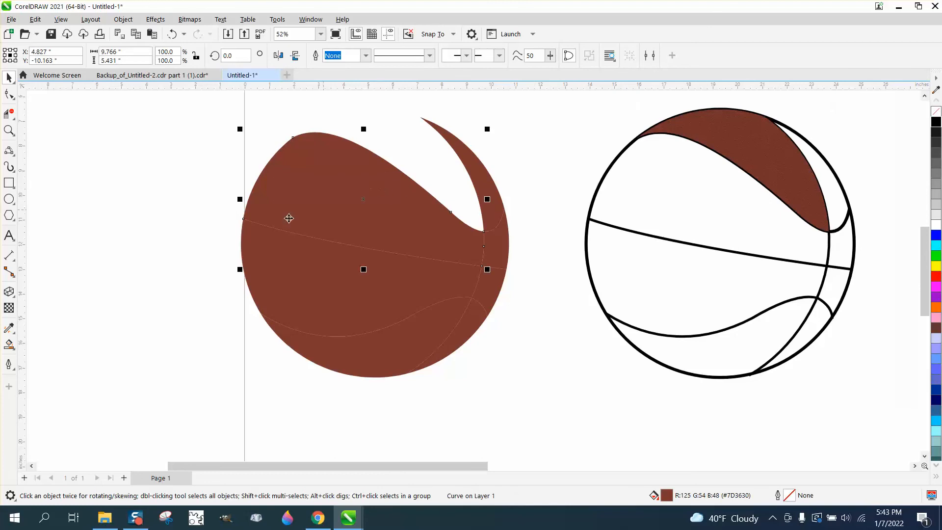
click(12, 331)
click(45, 341)
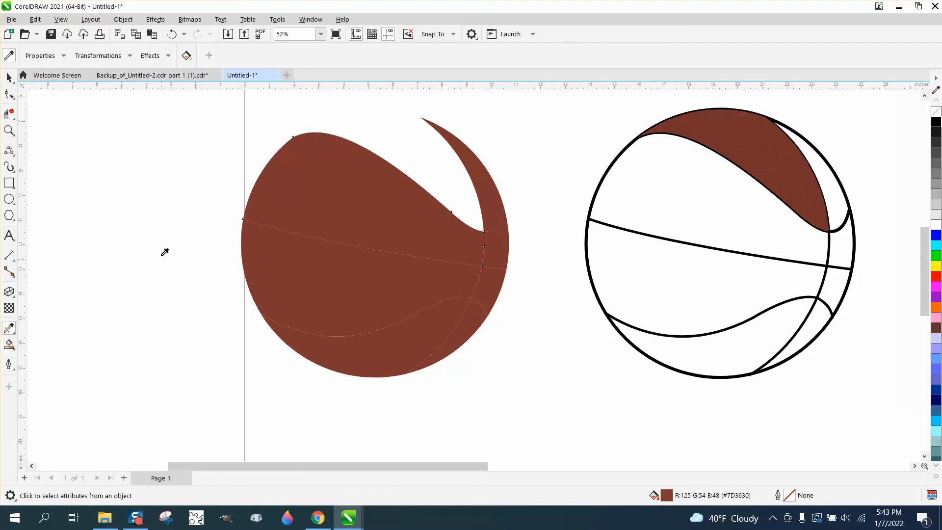
click(750, 143)
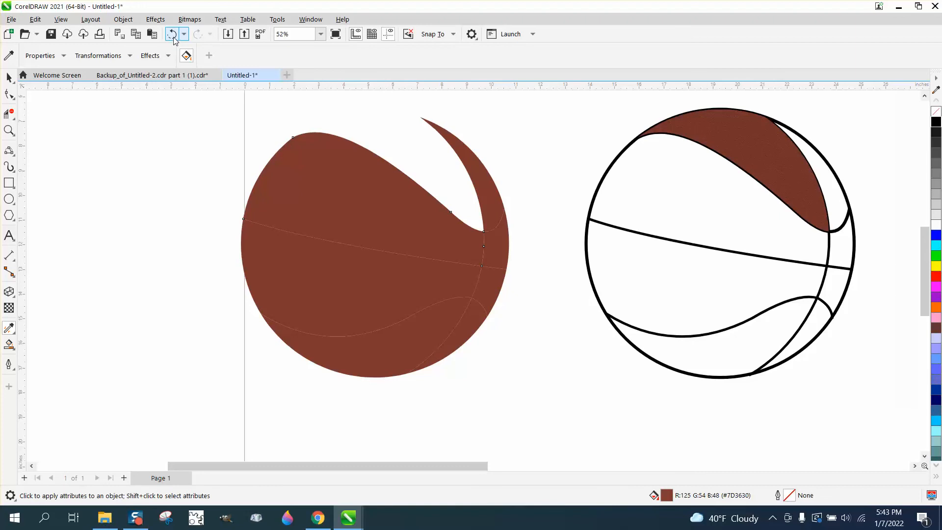
click(9, 77)
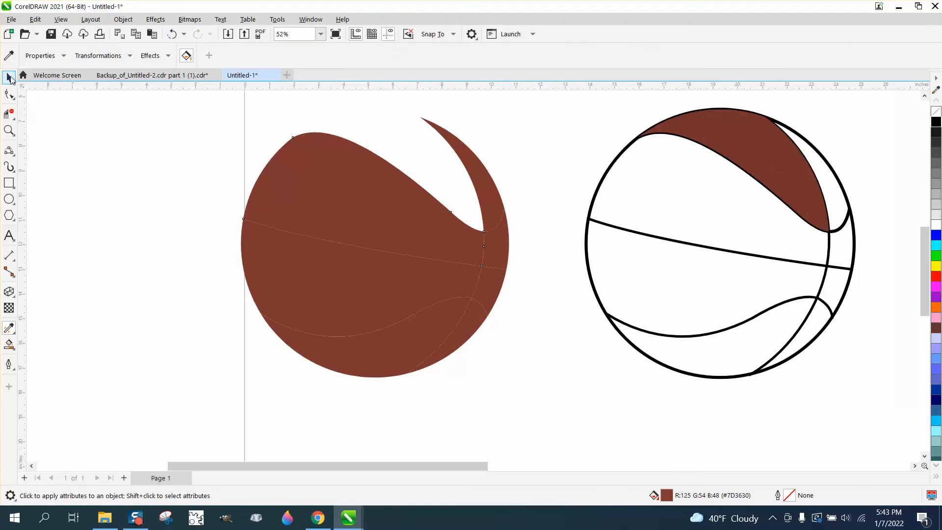
click(217, 150)
- Apply Cobblestone with roughness 97, size 48, grout width 10 and light 64° to the panel above the middle seam, and move it 14 inches right
click(337, 180)
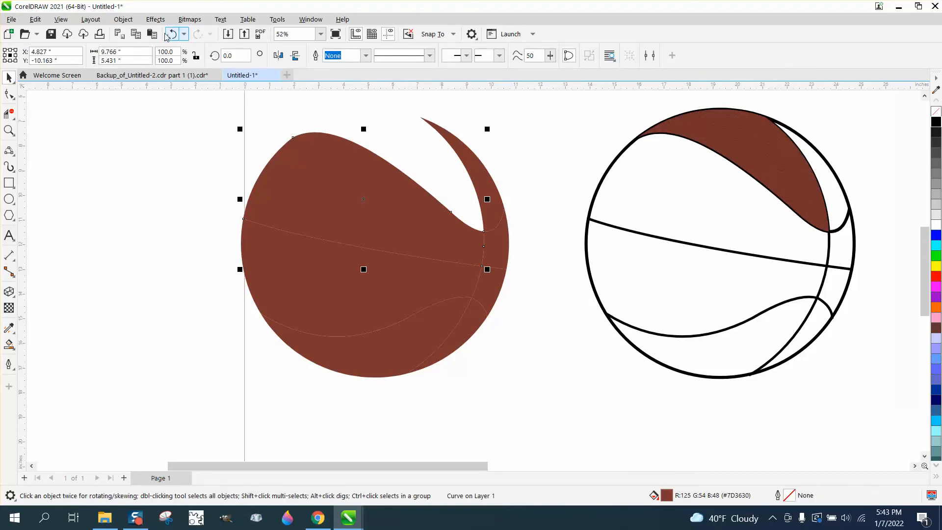
click(154, 19)
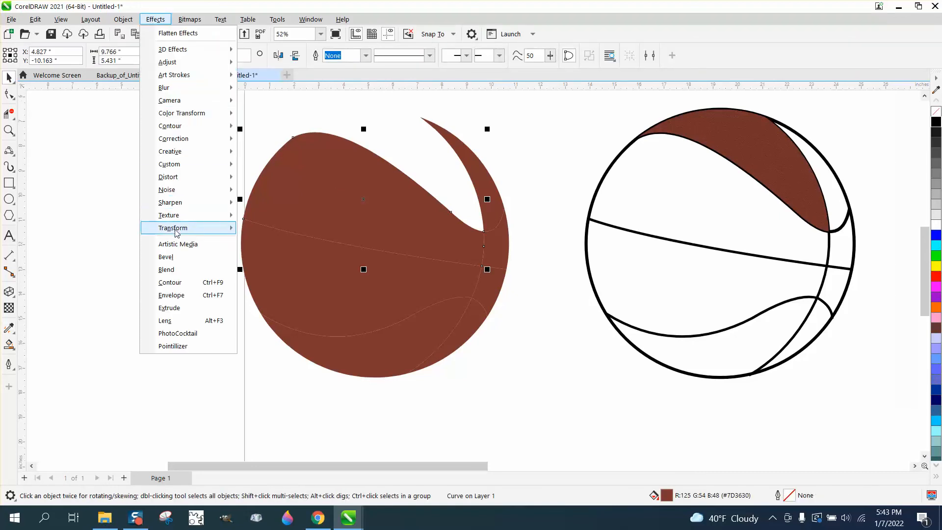
mouse_move(173, 216)
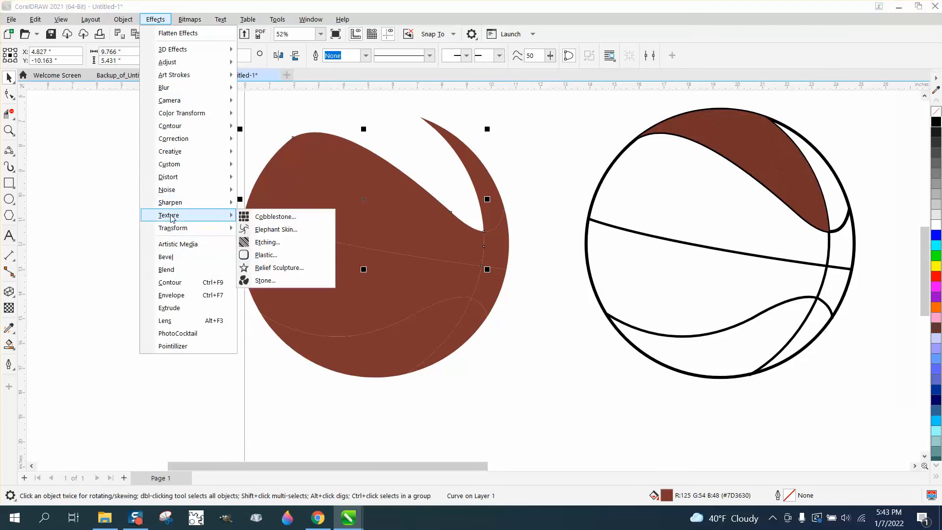
click(276, 217)
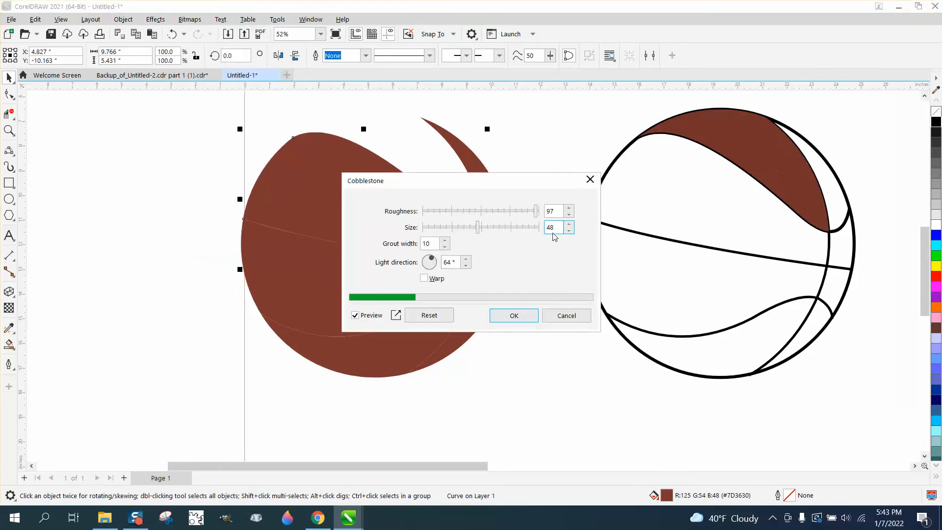
click(521, 321)
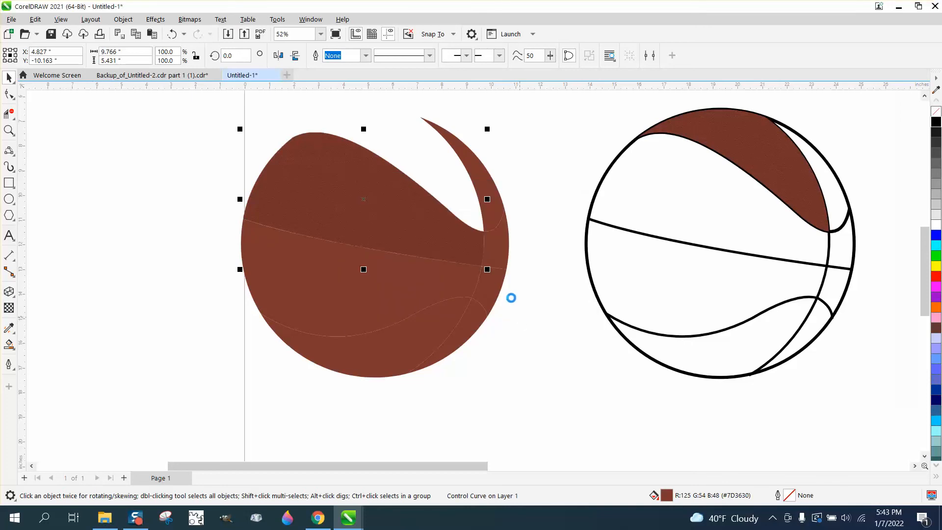
key(Right)
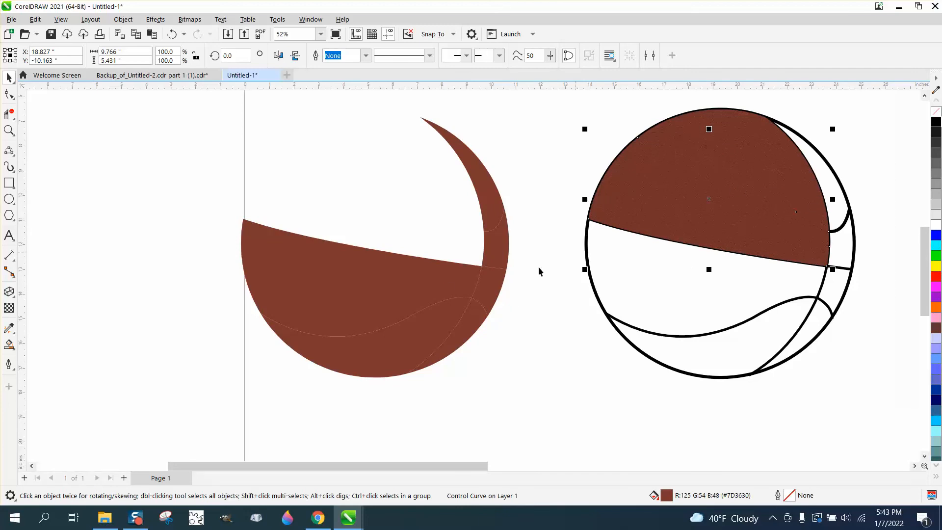
- Give the large panel below the middle seam the same Cobblestone texture and move it 14 inches right onto the outline ball
click(416, 286)
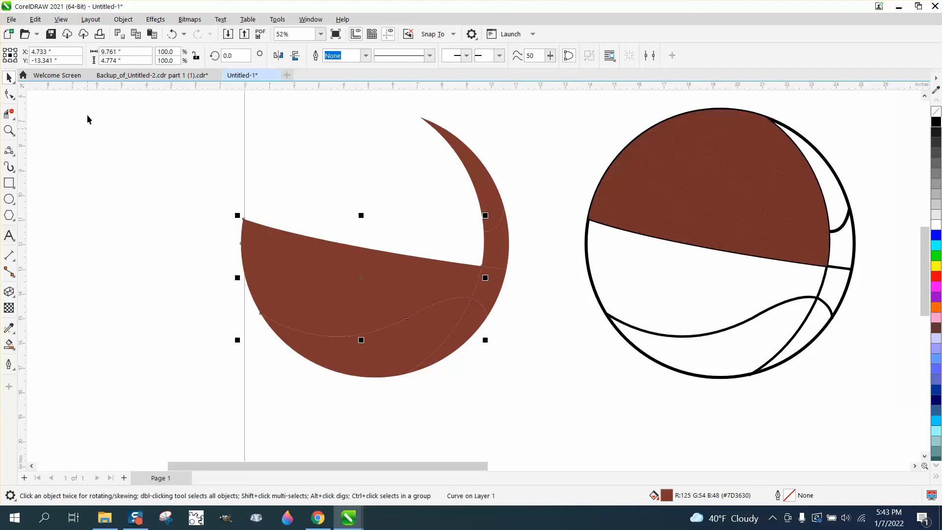
click(123, 20)
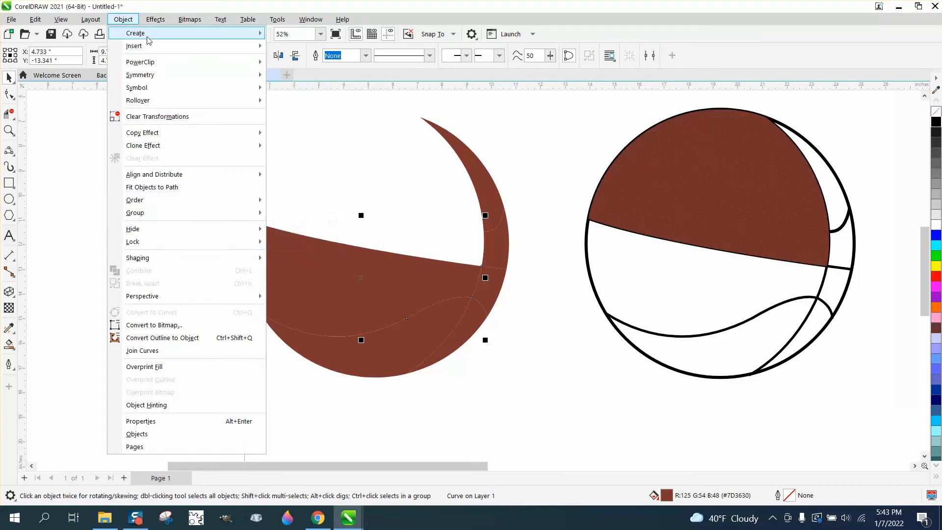
mouse_move(157, 20)
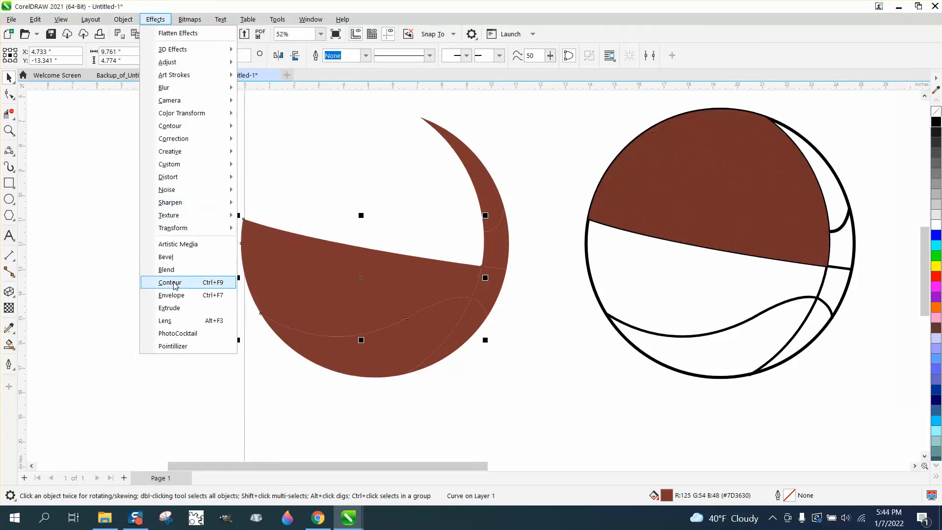
mouse_move(169, 216)
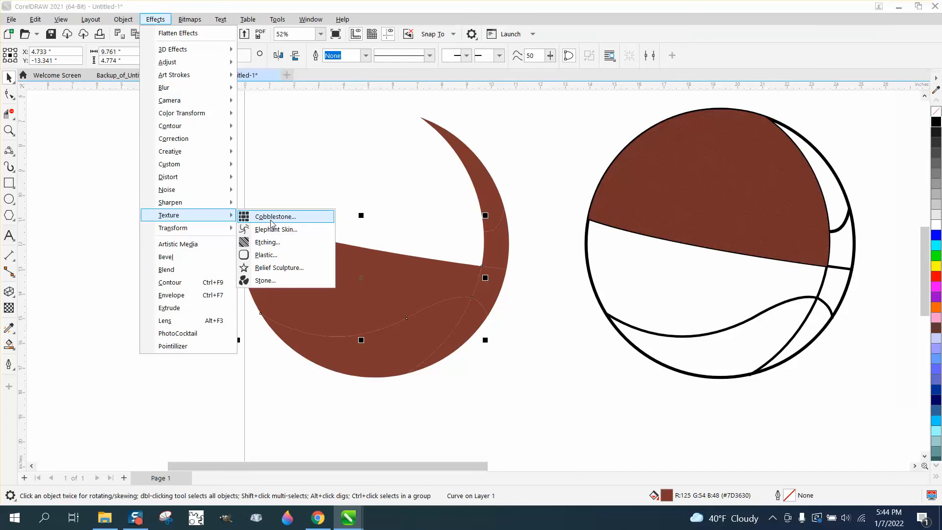
click(271, 219)
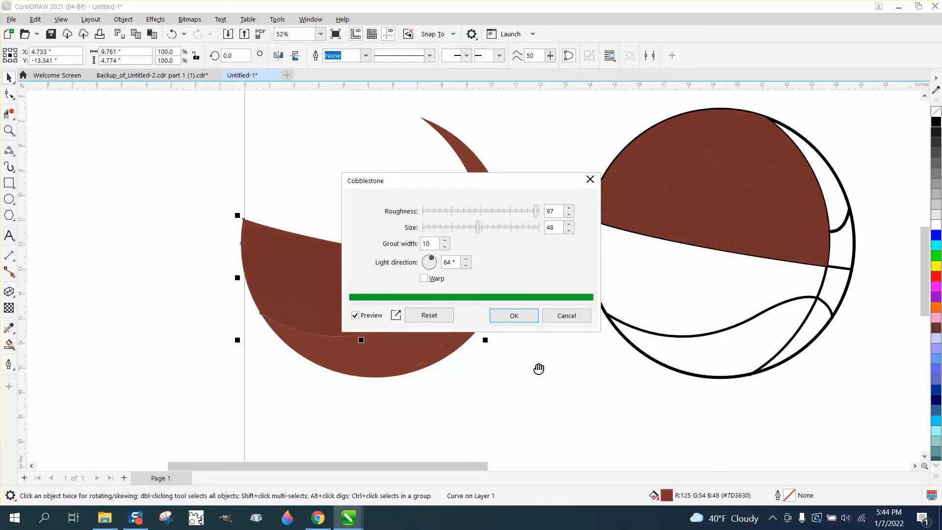
click(520, 315)
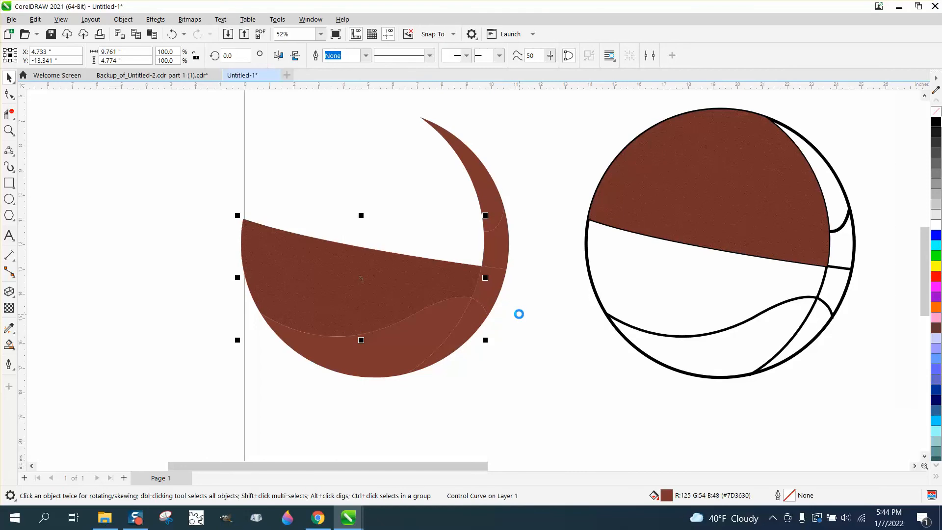
key(Right)
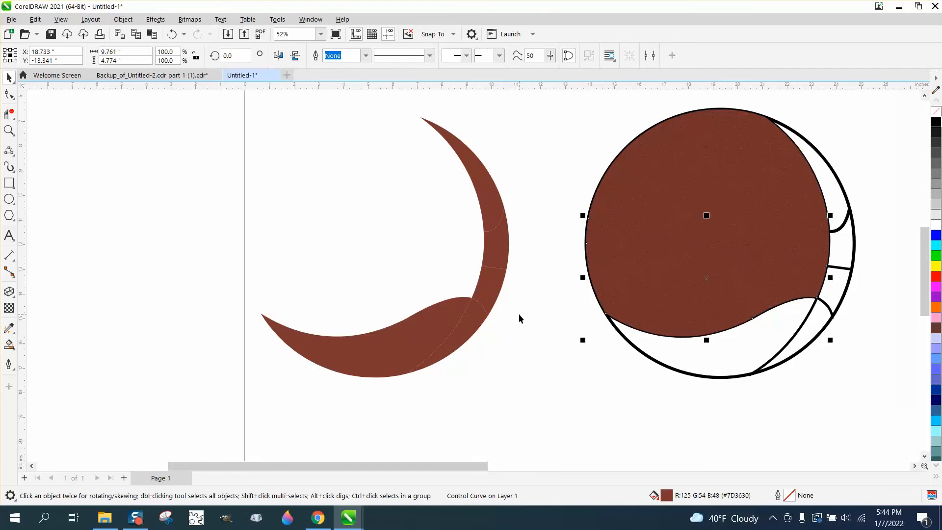
- Move all the remaining untextured panels together 28 inches to the left, clear of the page
scroll(578, 296, down, 1)
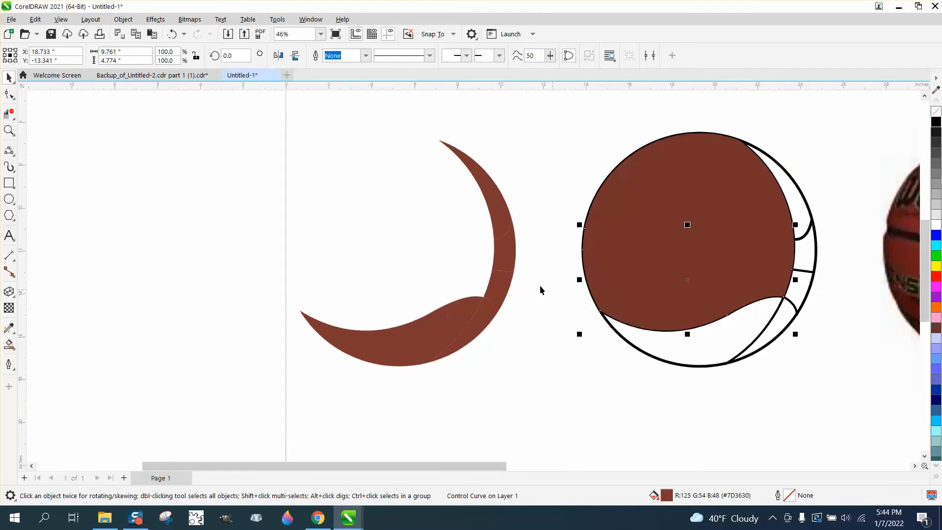
scroll(414, 272, down, 1)
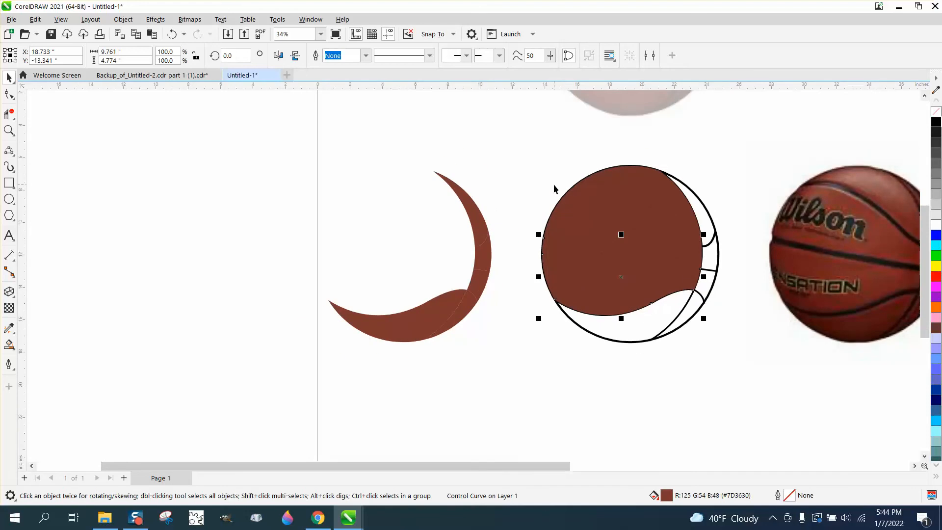
drag(295, 171, 516, 361)
key(Left)
key(Left)
- Move the three textured panels one by one 14 inches left, out of the outline ball
click(565, 280)
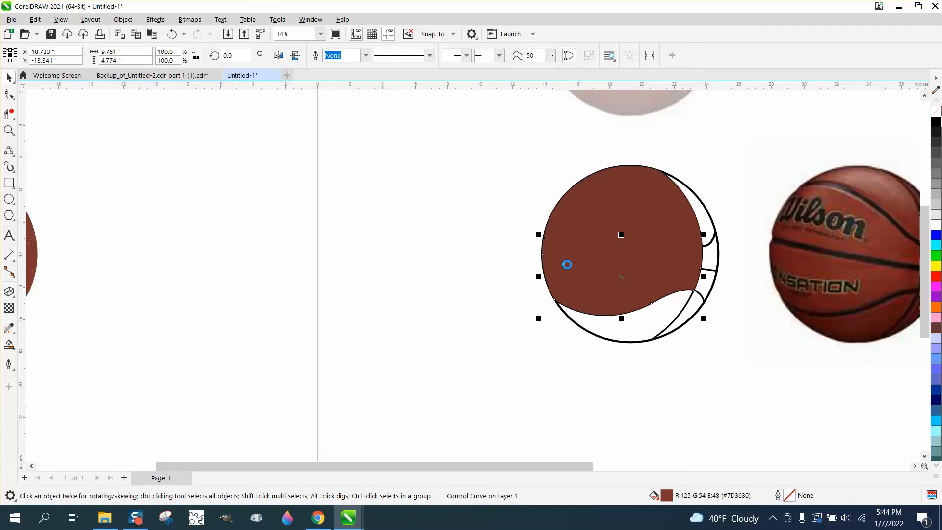
key(Left)
click(582, 244)
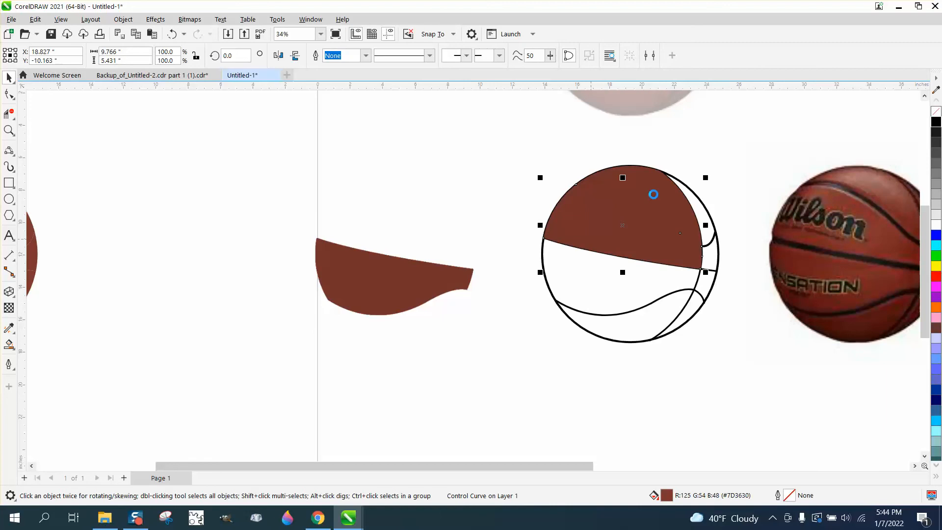
key(Left)
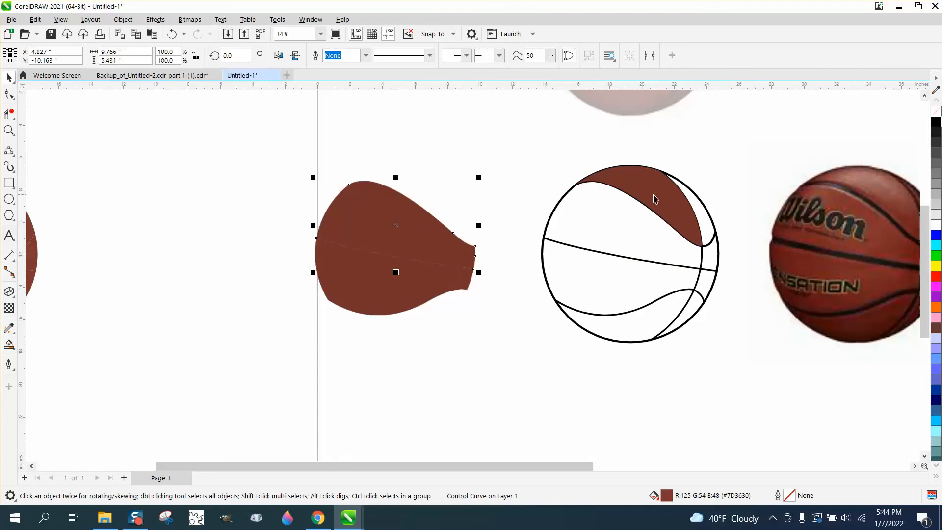
click(654, 195)
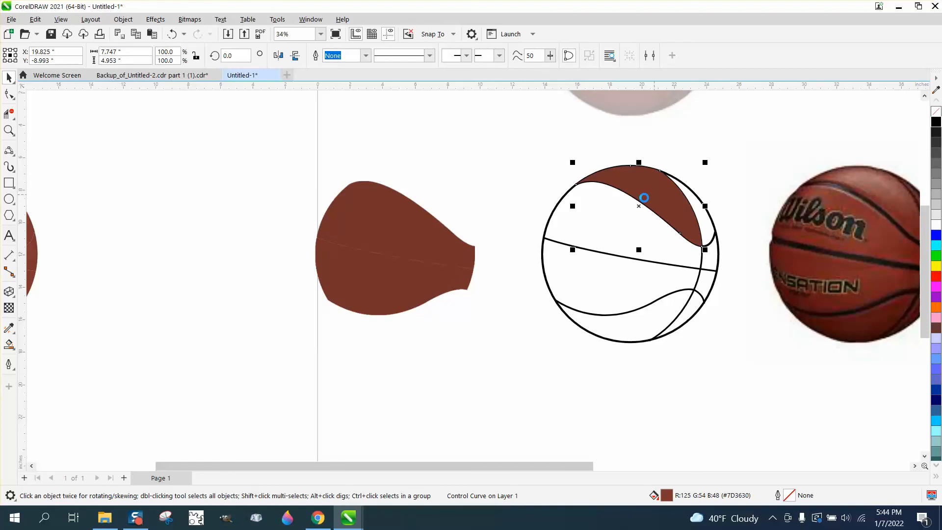
key(Left)
- Group the five black outline and seam curves of the ball
drag(513, 148, 766, 368)
click(123, 19)
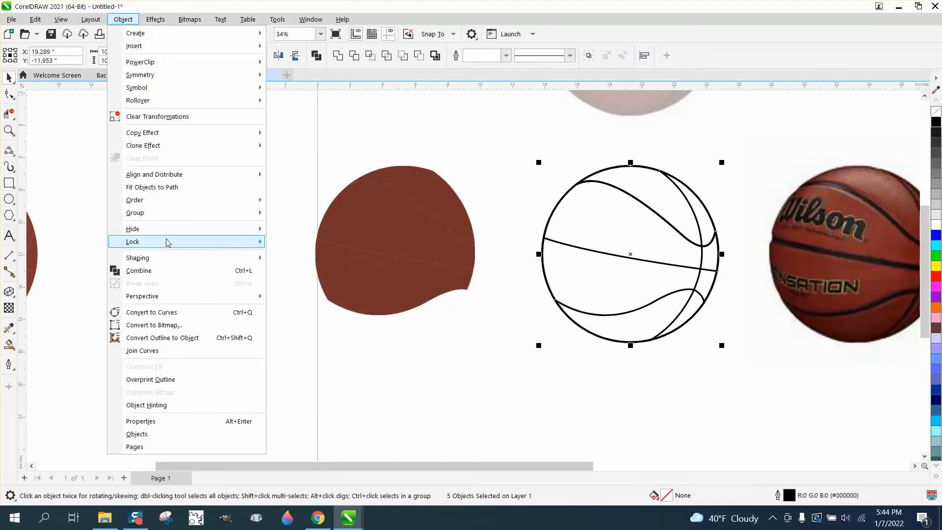
mouse_move(154, 217)
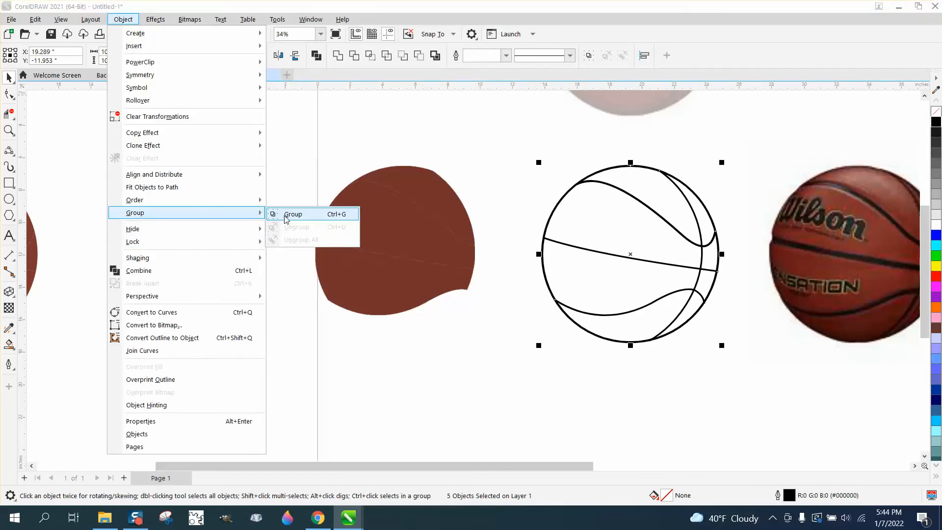
click(286, 218)
- Bring the grouped ball outline to the front of the page and move it 14 inches left over the textured panels
click(123, 20)
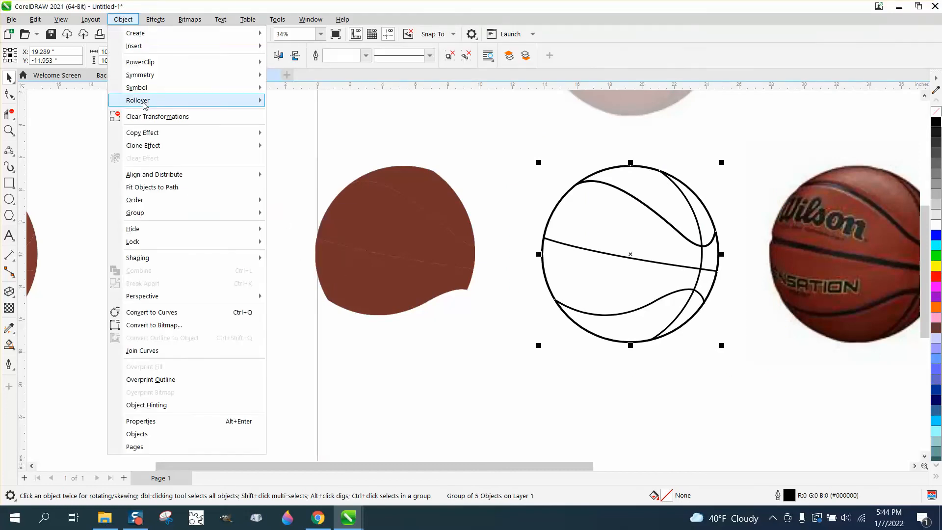
mouse_move(147, 200)
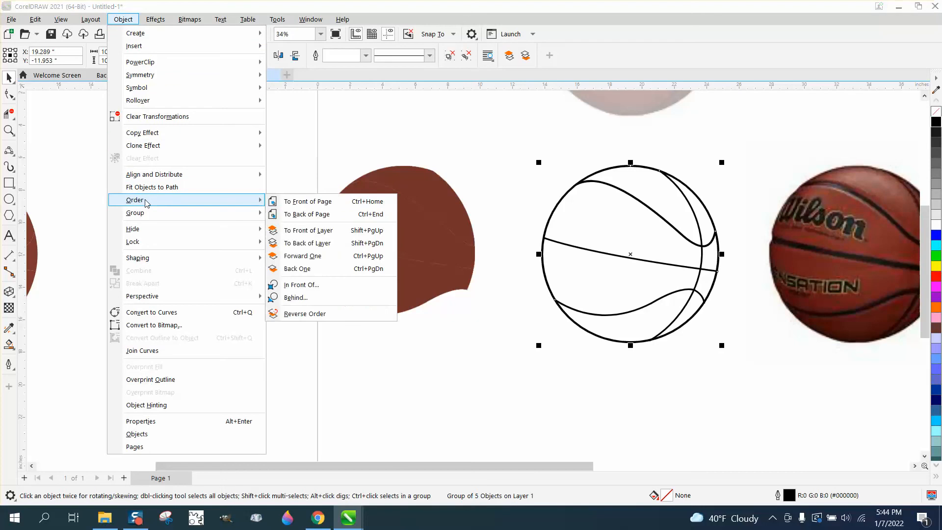
click(295, 205)
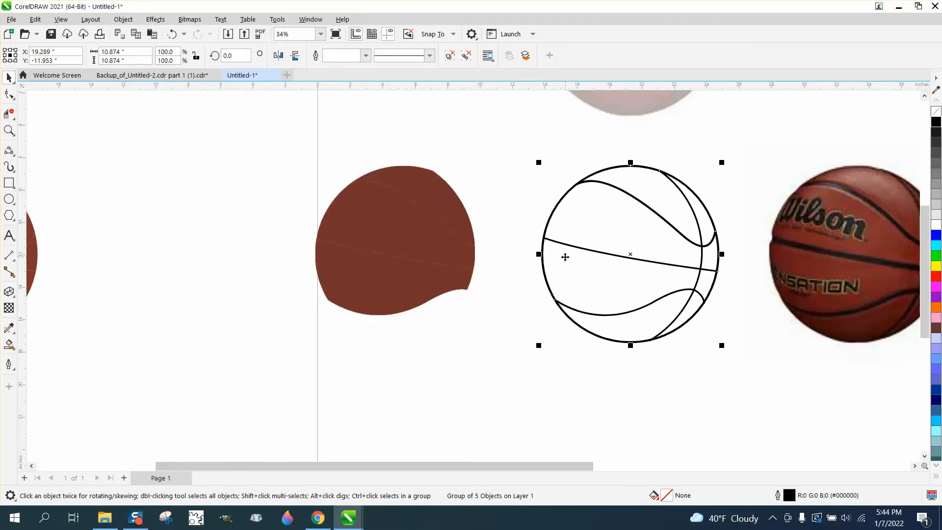
drag(470, 240, 462, 231)
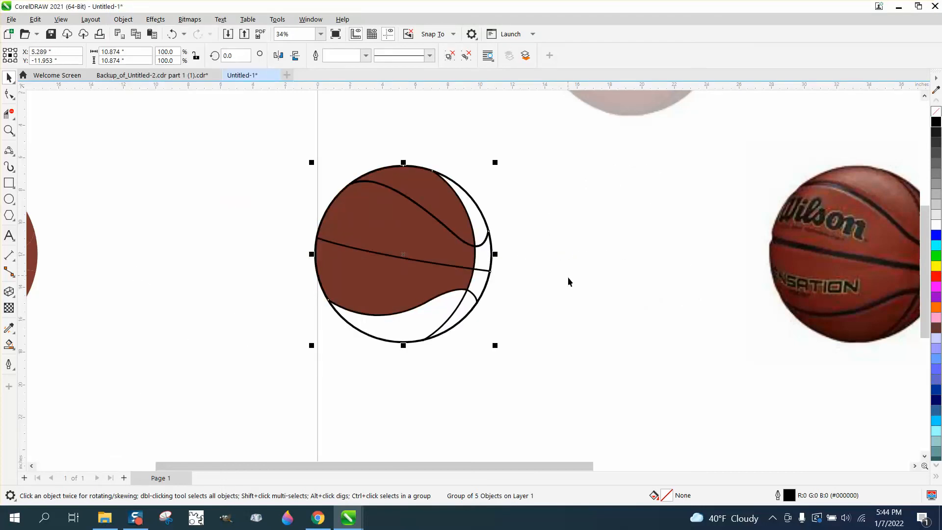
- Examine the Cobblestone grain on the ball's upper panels up close and review the available Texture effects
click(9, 130)
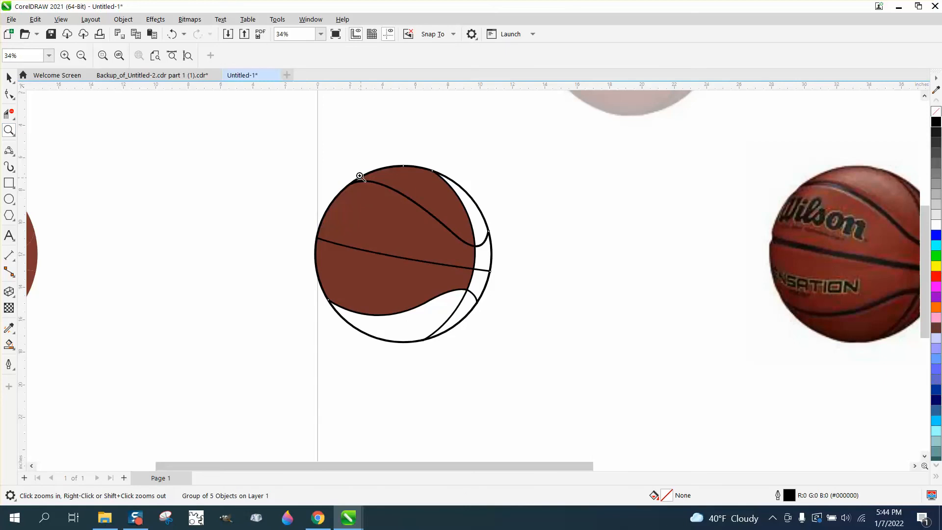
drag(354, 165, 484, 233)
scroll(422, 216, down, 2)
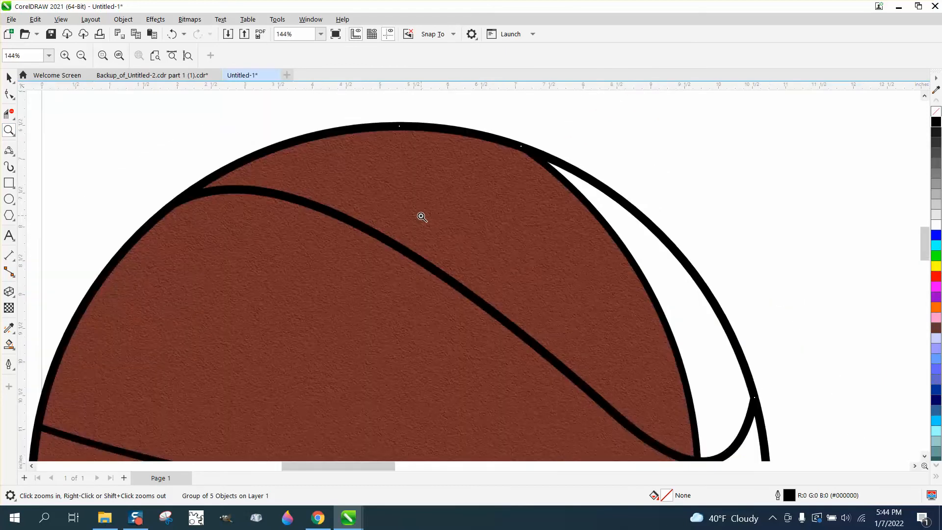
scroll(417, 219, down, 3)
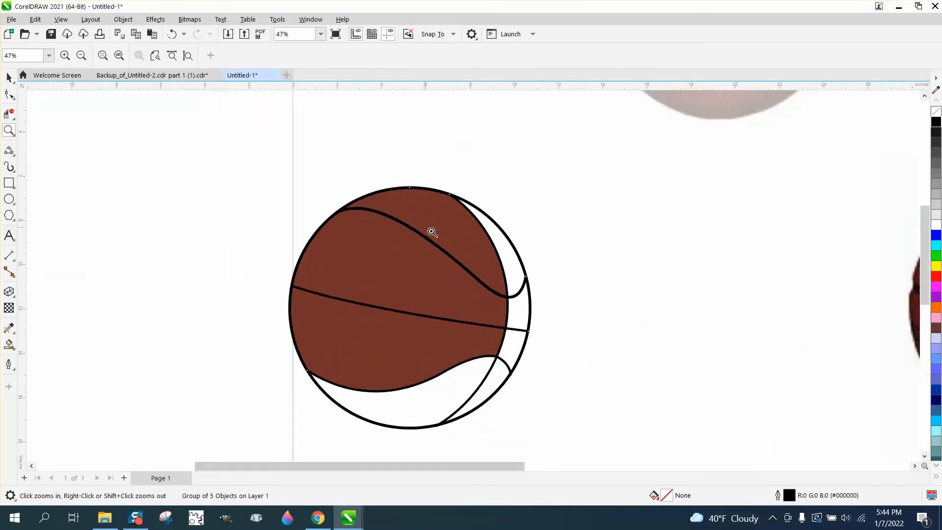
scroll(519, 246, down, 1)
scroll(519, 245, down, 1)
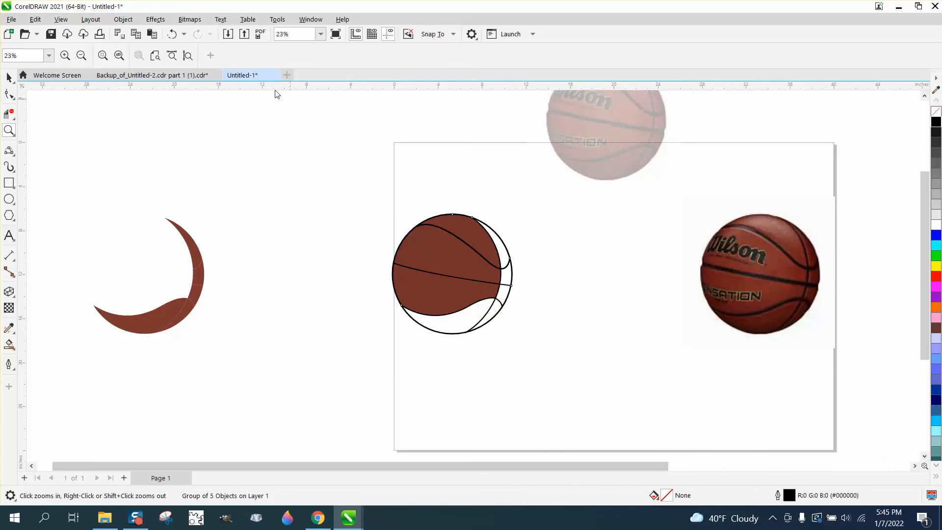
click(155, 19)
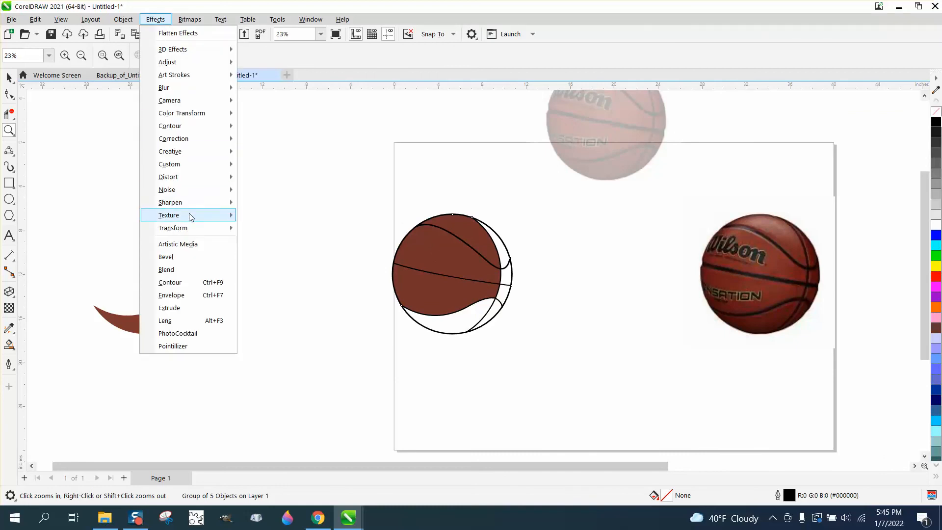
mouse_move(202, 217)
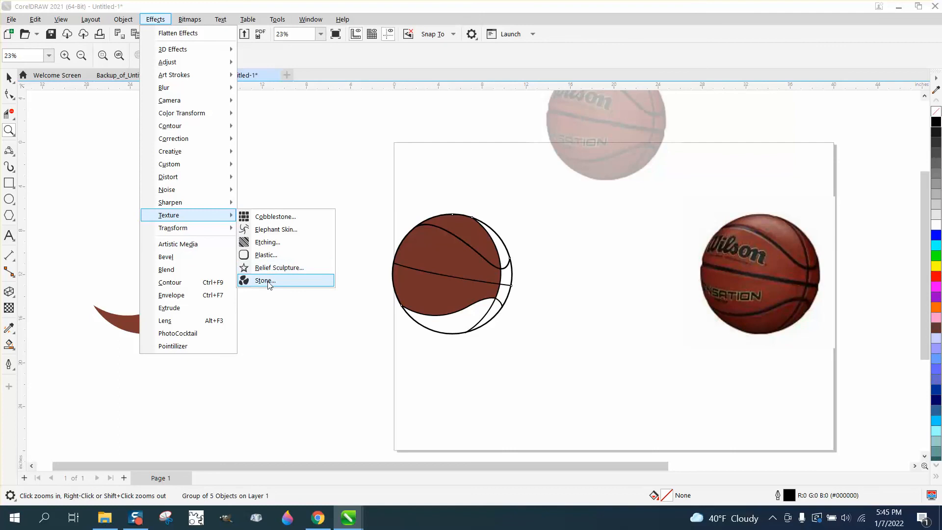
click(9, 78)
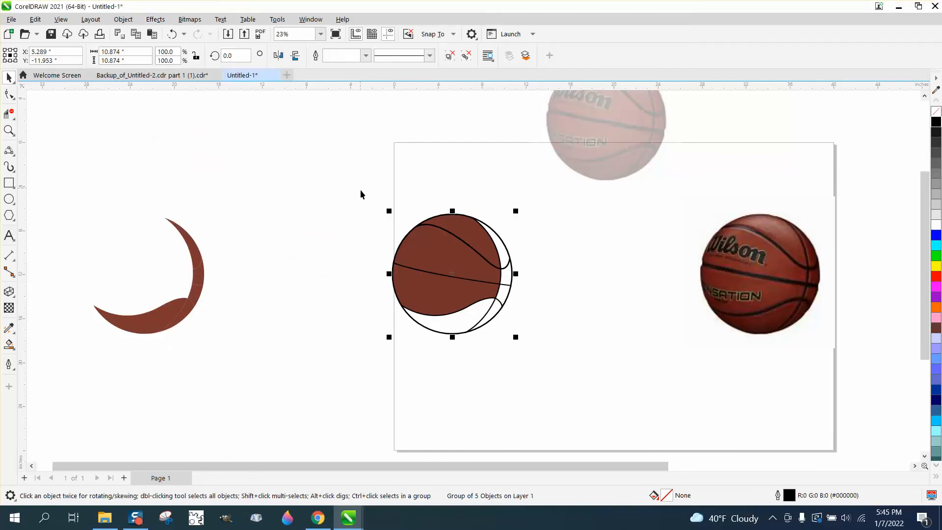
click(9, 130)
drag(410, 215, 509, 274)
scroll(381, 216, down, 1)
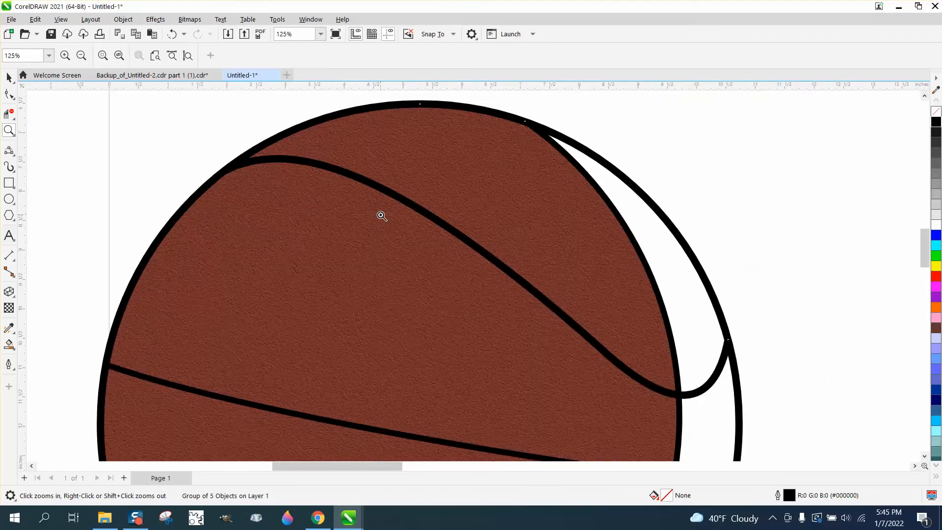
scroll(381, 216, down, 4)
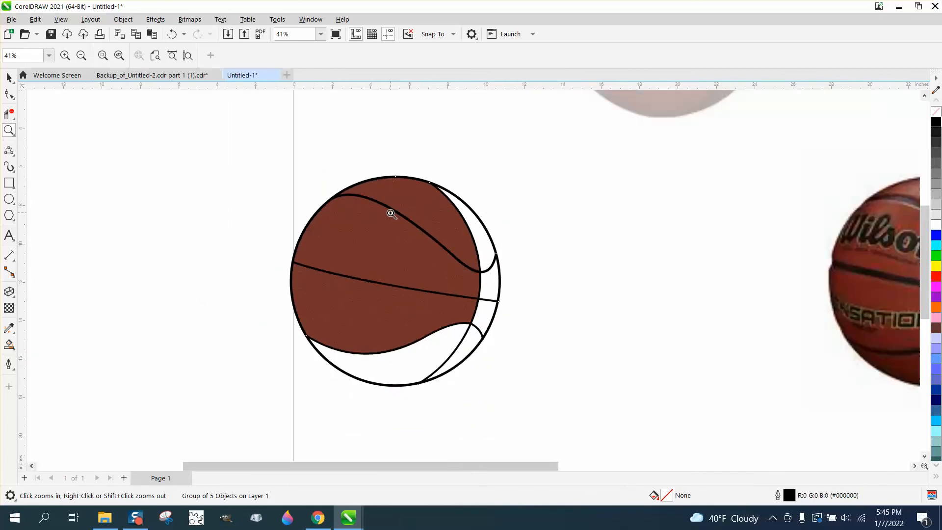